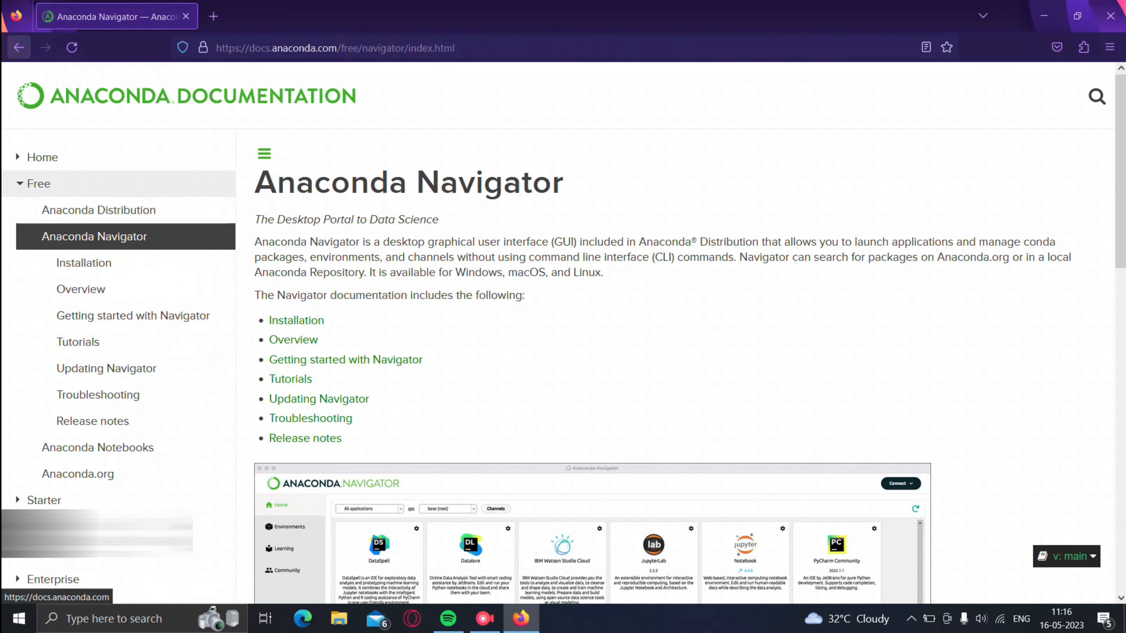
Download the Windows 64-Bit Graphical Installer for Python 3.10 from Anaconda's Free Download page, accepting all cookies
{"action": "left_click", "coordinate": [18, 47]}
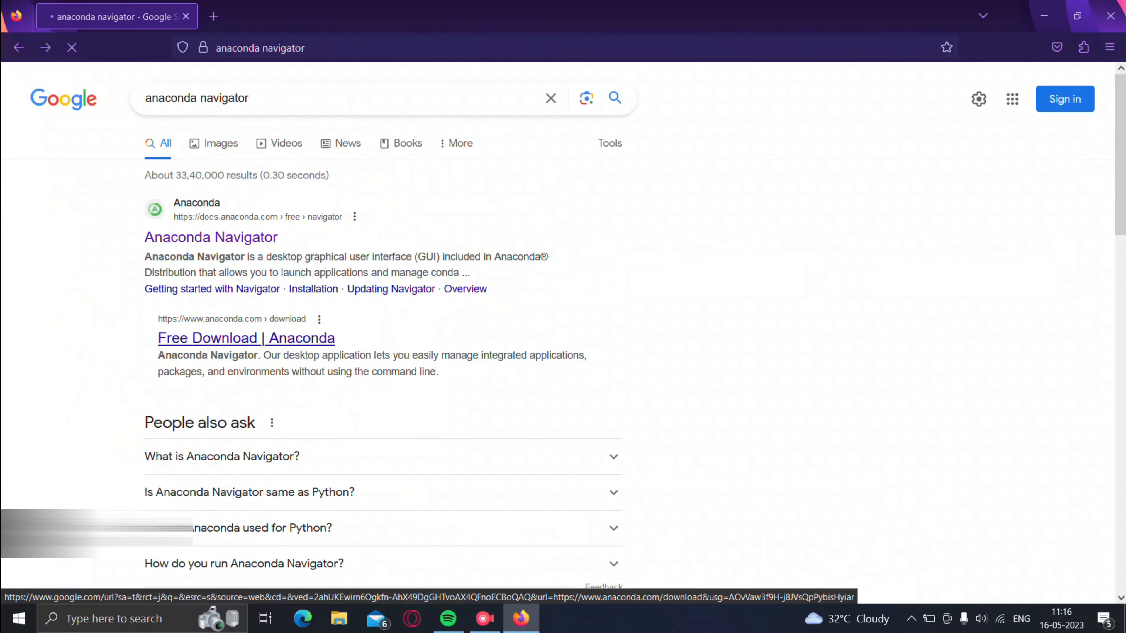
{"action": "left_click", "coordinate": [246, 338]}
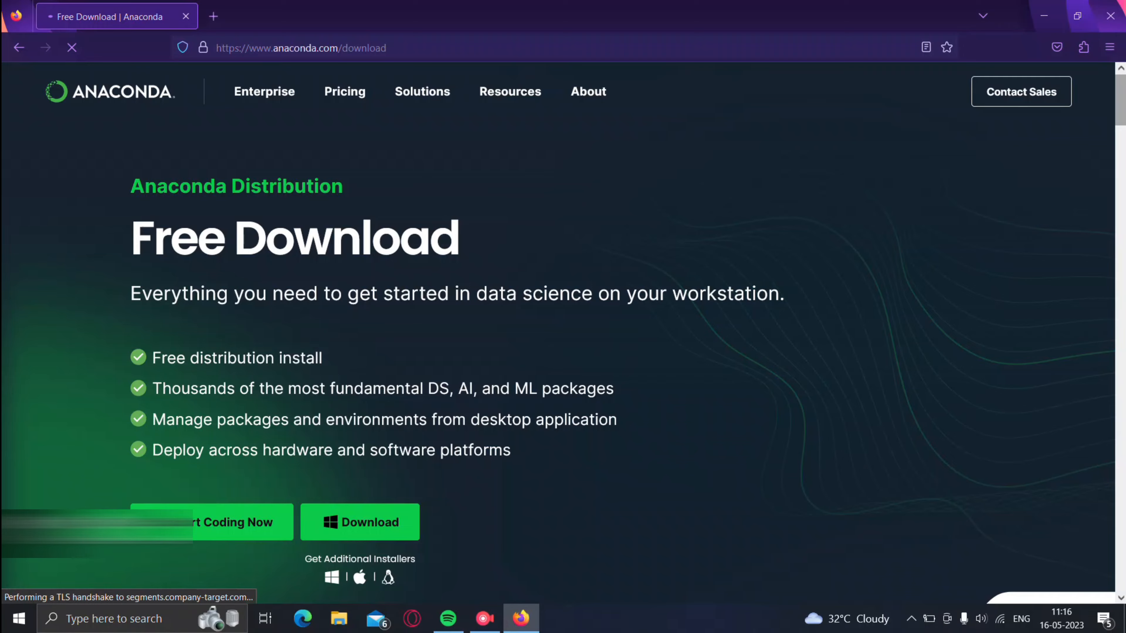
{"action": "scroll", "coordinate": [562, 355], "scroll_direction": "down", "scroll_amount": 20}
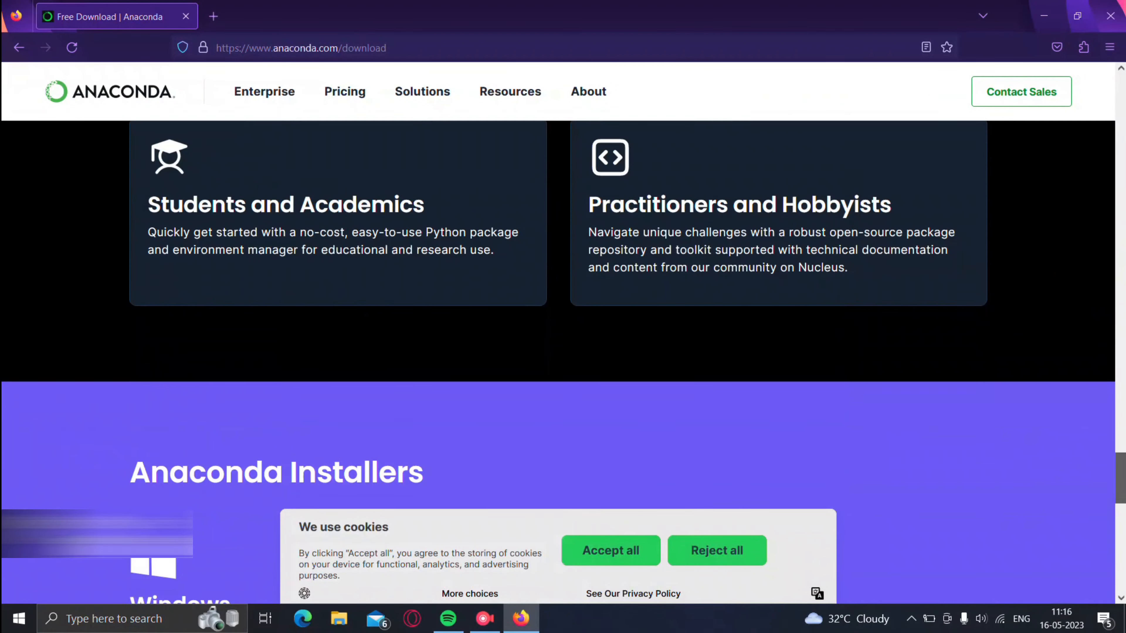
{"action": "scroll", "coordinate": [610, 550], "scroll_direction": "down", "scroll_amount": 5}
{"action": "left_click", "coordinate": [611, 550]}
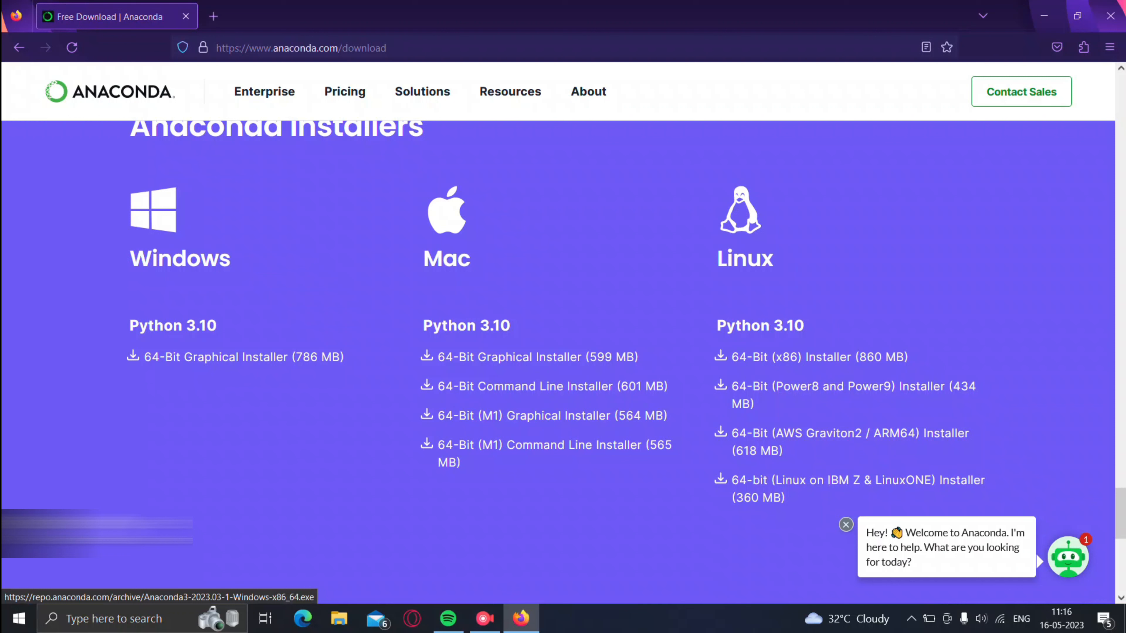
{"action": "left_click", "coordinate": [244, 357]}
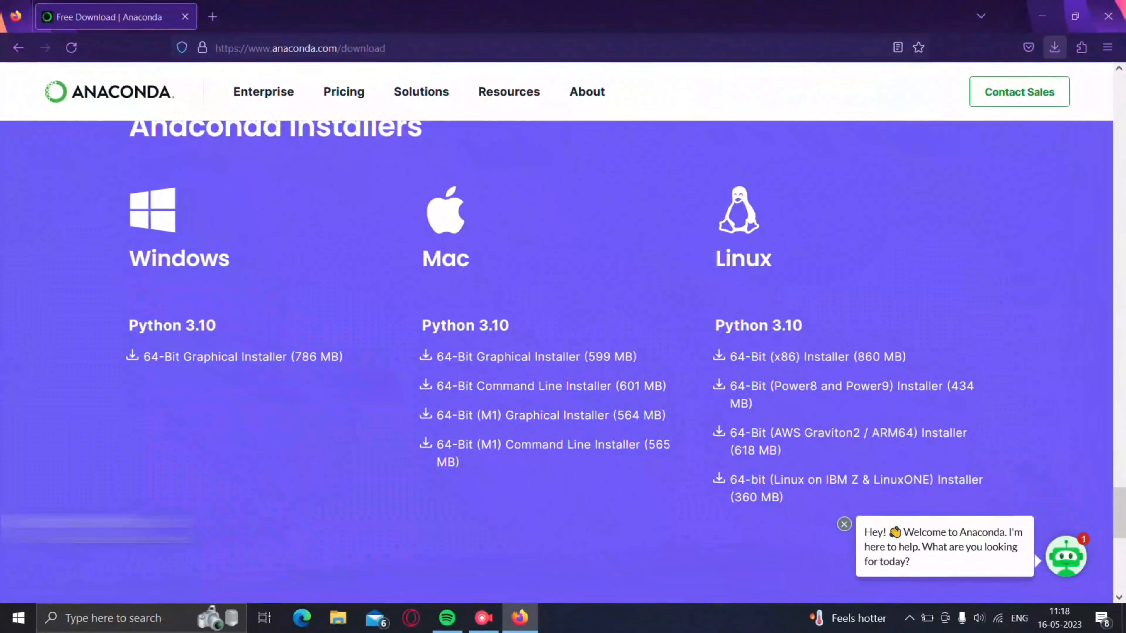
Run the downloaded Anaconda3-2023.03-1-Windows-x86_64.exe installer and allow it through the security warning
{"action": "left_click", "coordinate": [1054, 48]}
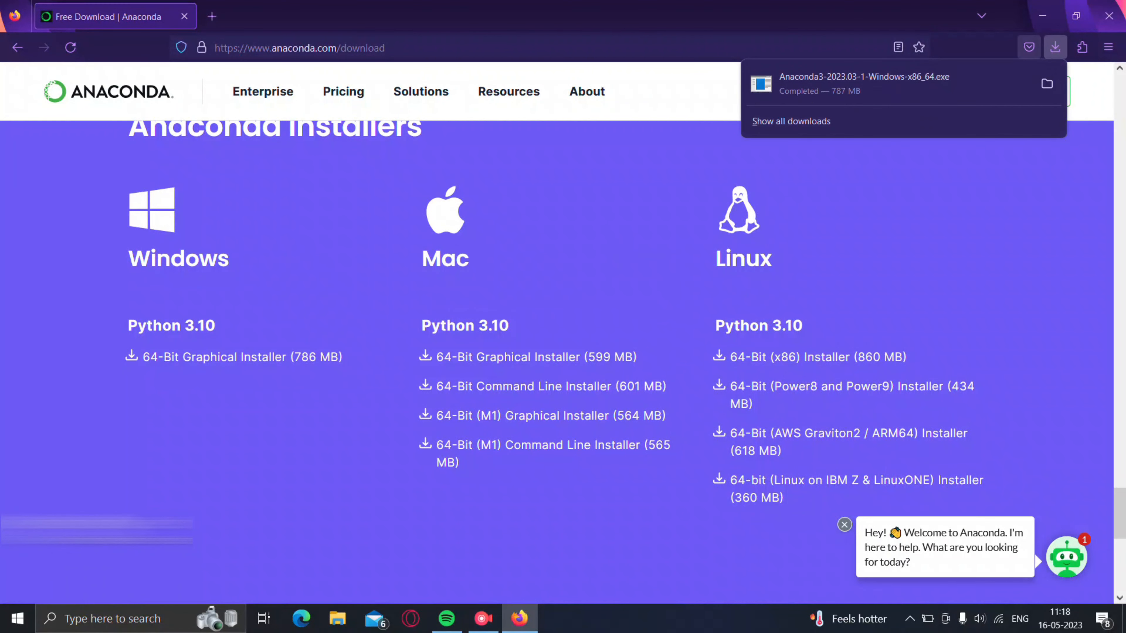
{"action": "left_click", "coordinate": [940, 84]}
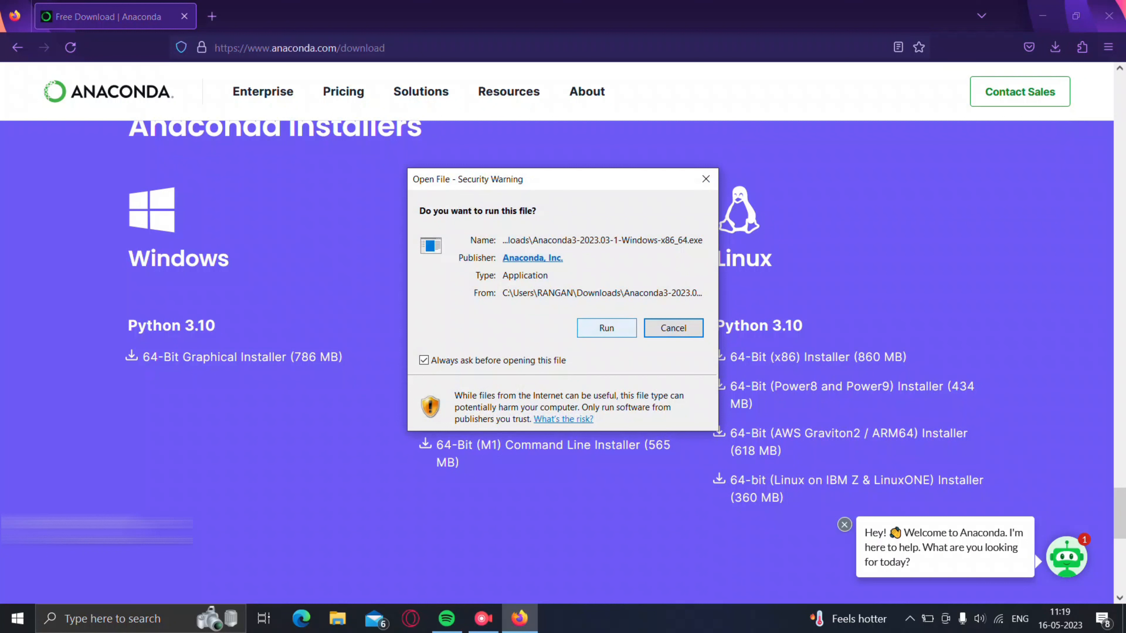
{"action": "left_click", "coordinate": [606, 327]}
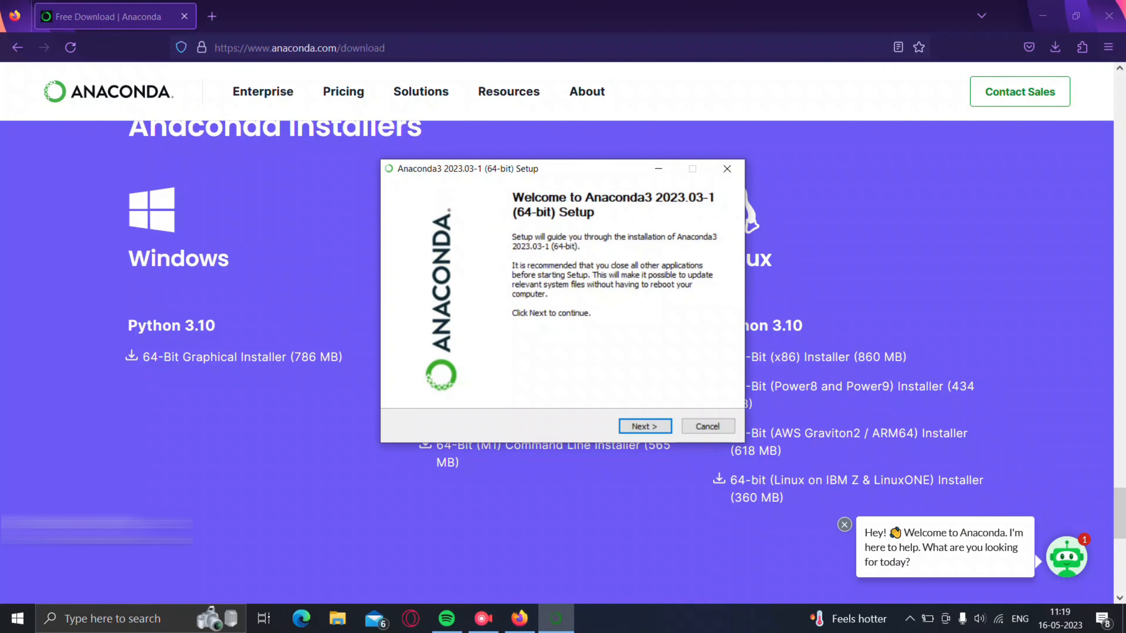
Start the setup, accept the license agreement and keep the Just Me (recommended) installation type
{"action": "left_click", "coordinate": [645, 426]}
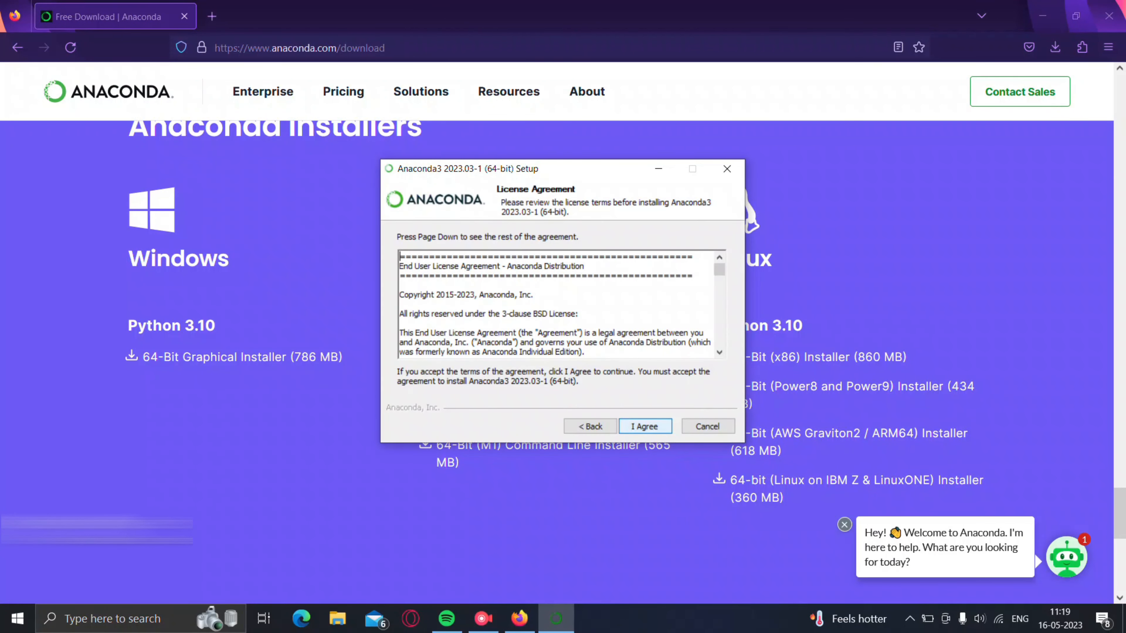
{"action": "left_click_drag", "start_coordinate": [719, 269], "coordinate": [719, 340]}
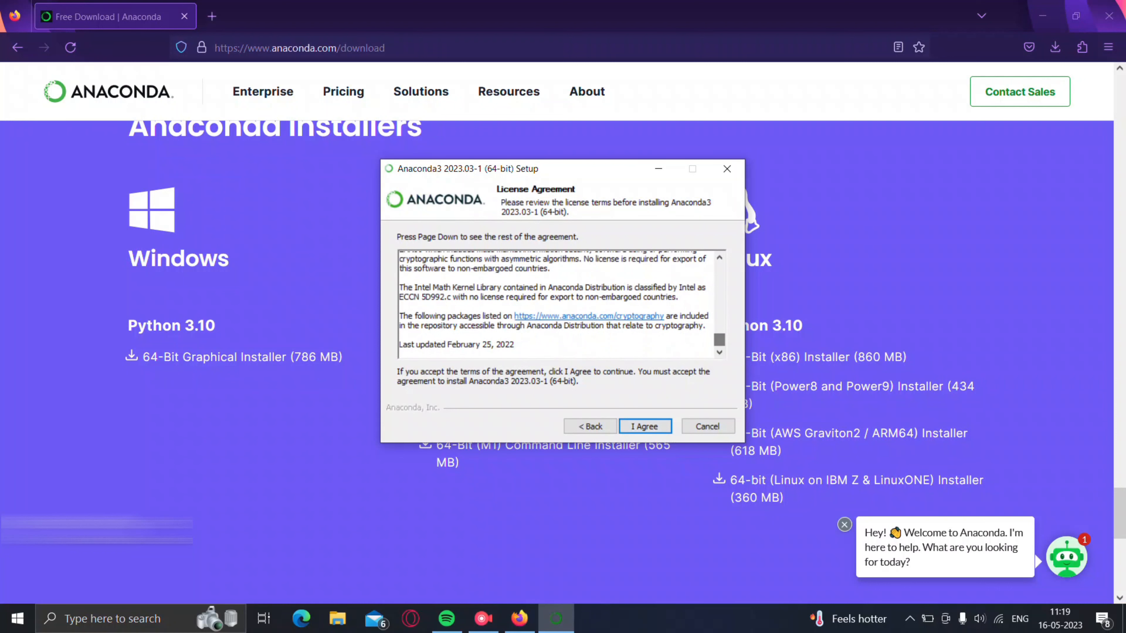
{"action": "left_click", "coordinate": [645, 426]}
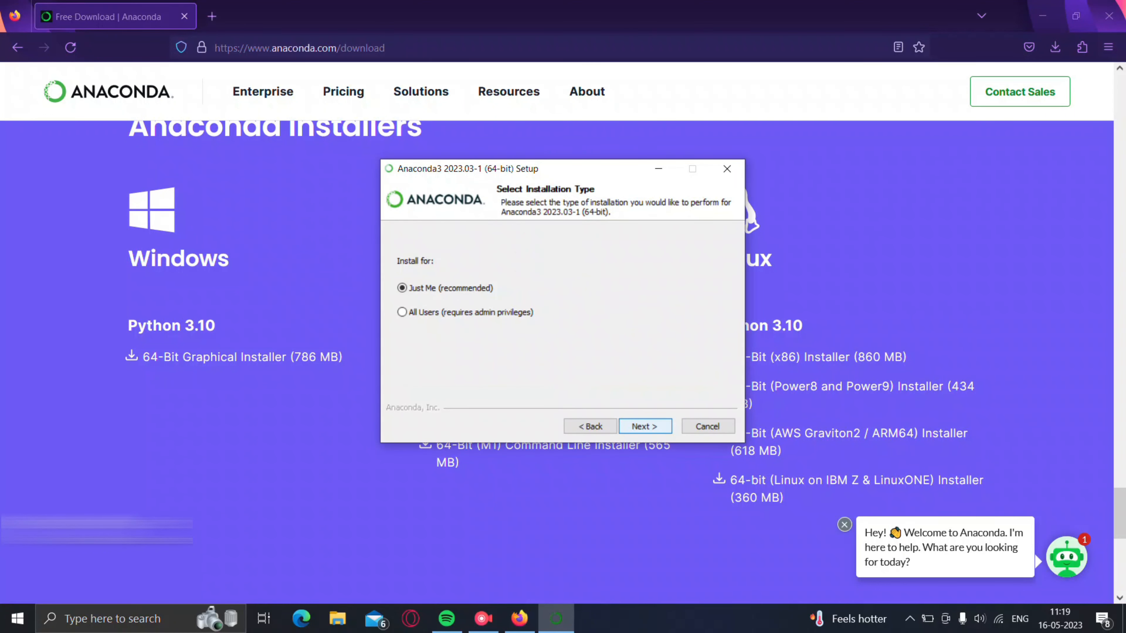
{"action": "key", "text": "Return"}
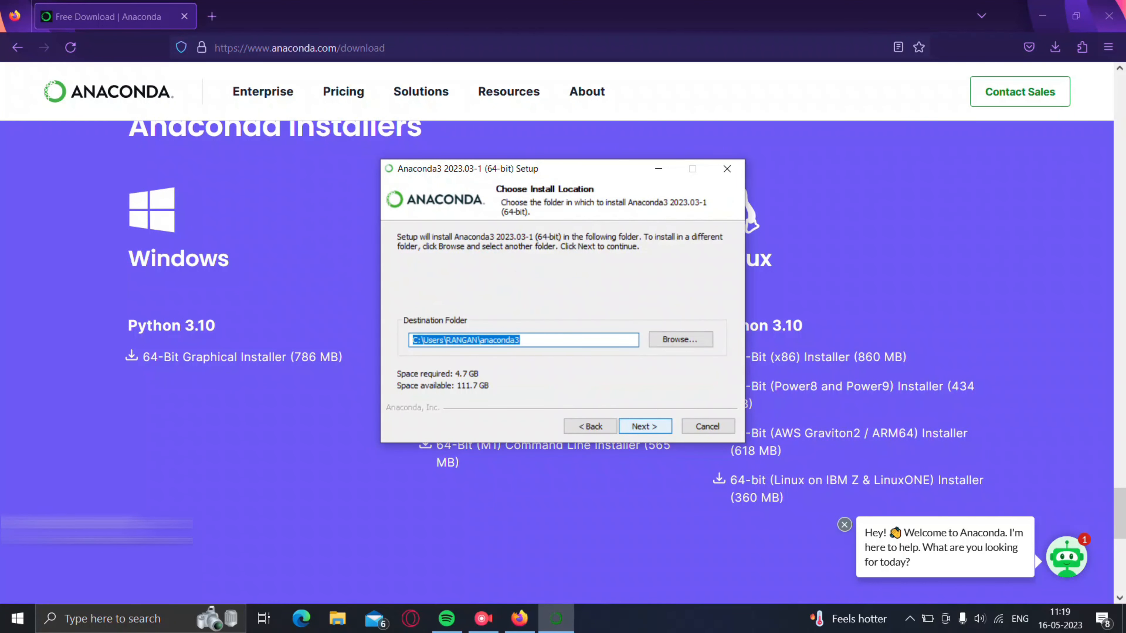
Try to use the default destination folder, and the Temp folder on New Volume (D:), as the install location
{"action": "key", "text": "Return"}
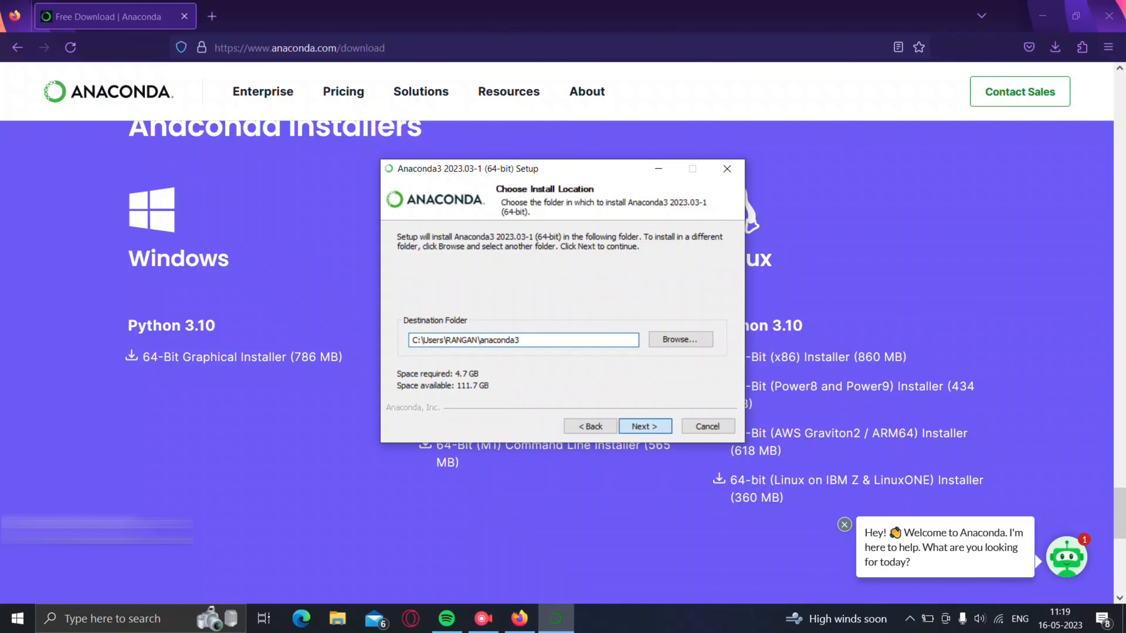
{"action": "left_click", "coordinate": [661, 357]}
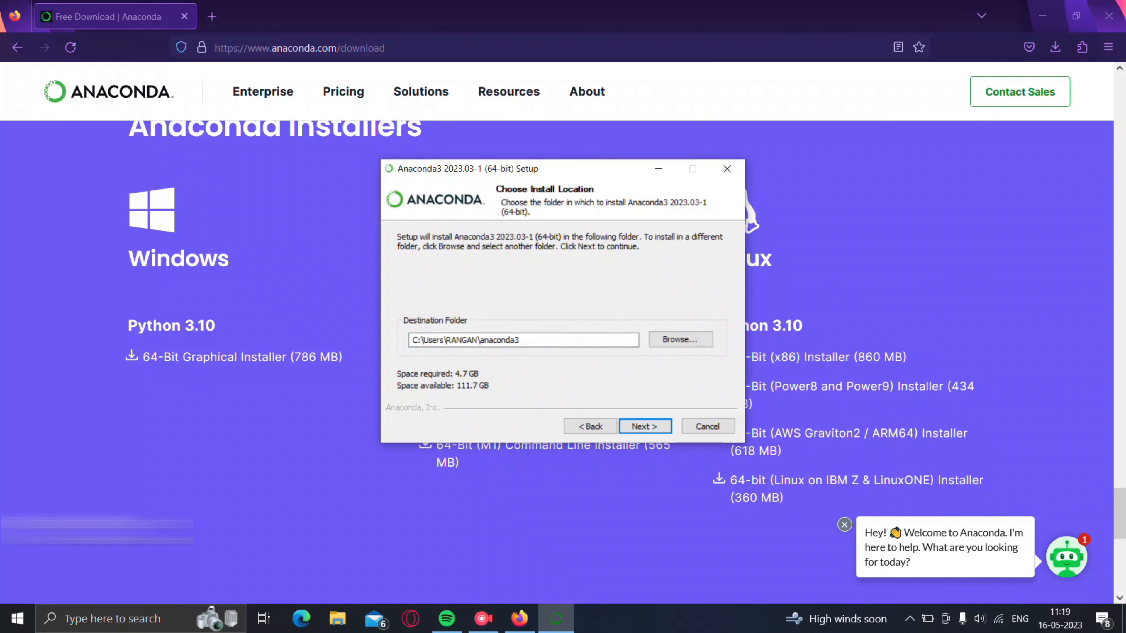
{"action": "left_click", "coordinate": [680, 340]}
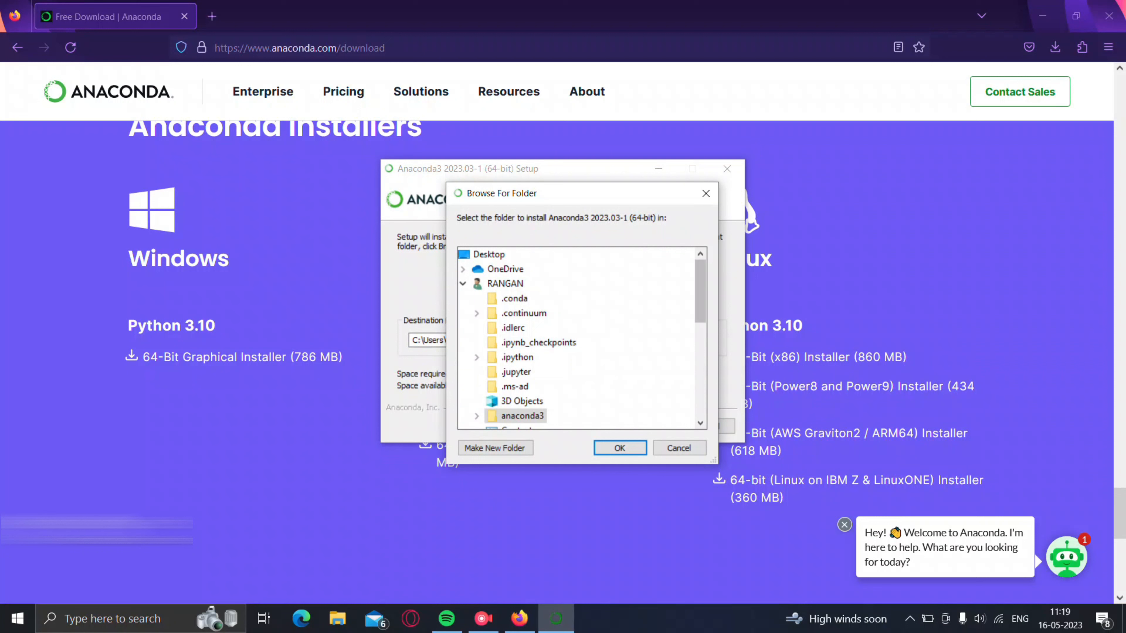
{"action": "scroll", "coordinate": [576, 339], "scroll_direction": "down", "scroll_amount": 6}
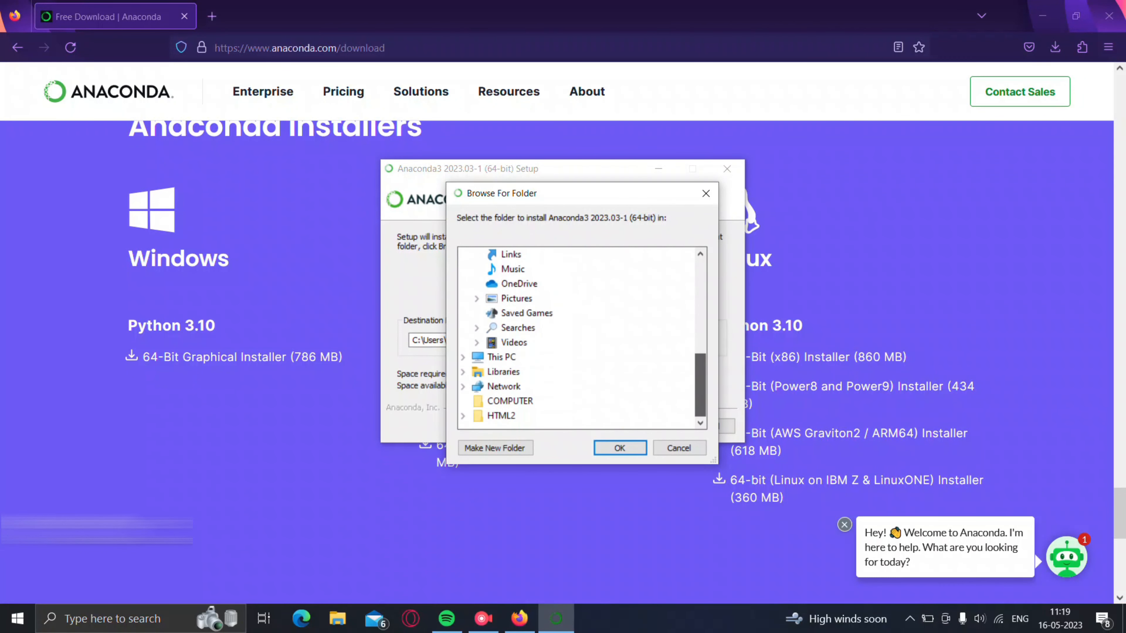
{"action": "scroll", "coordinate": [531, 399], "scroll_direction": "up", "scroll_amount": 6}
{"action": "left_click", "coordinate": [462, 284]}
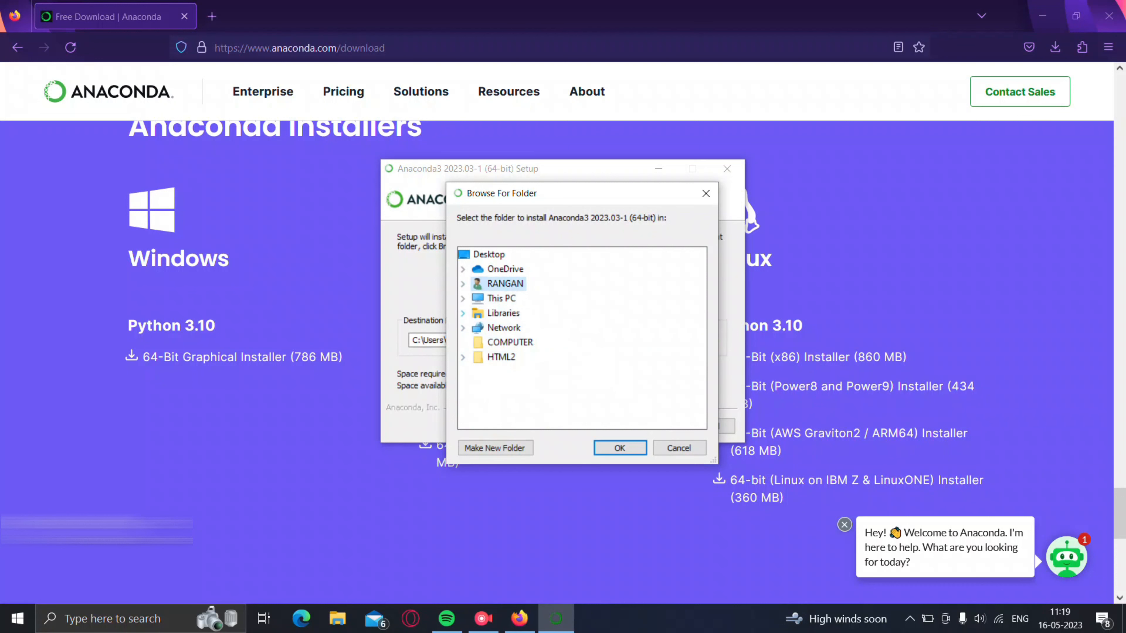
{"action": "left_click", "coordinate": [462, 312]}
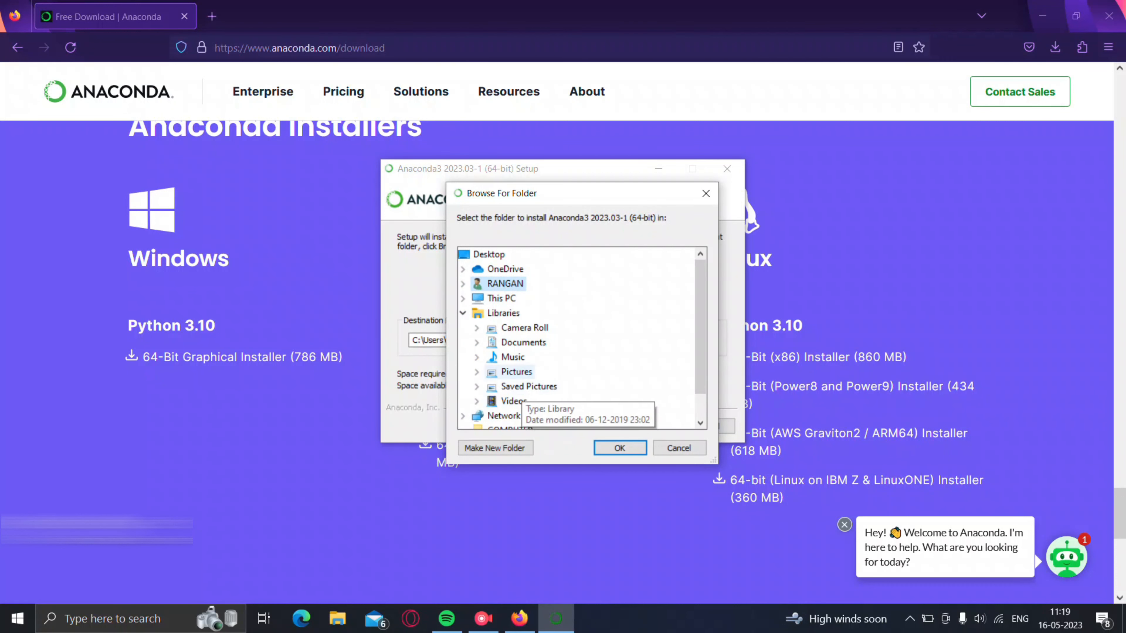
{"action": "left_click", "coordinate": [463, 298]}
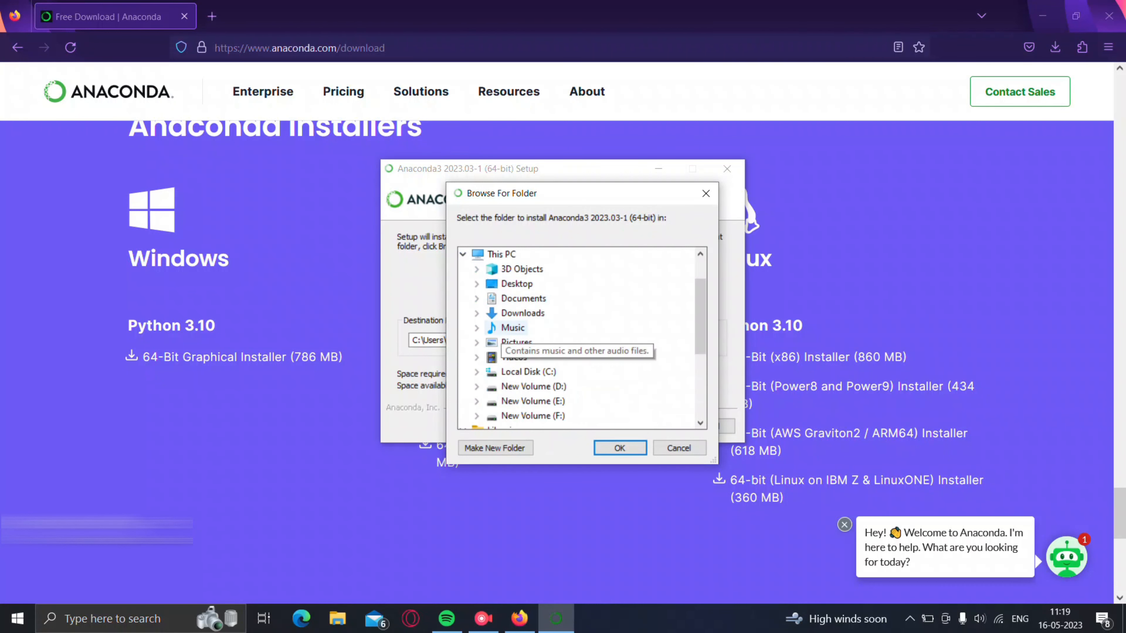
{"action": "left_click", "coordinate": [545, 402]}
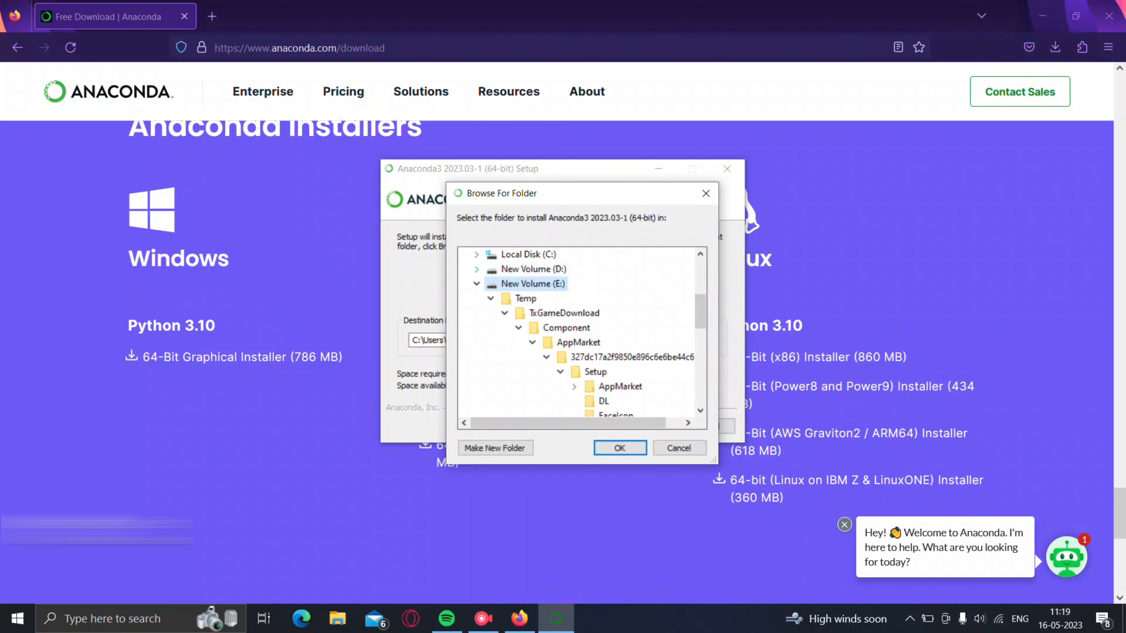
{"action": "left_click", "coordinate": [476, 269]}
{"action": "left_click", "coordinate": [524, 283]}
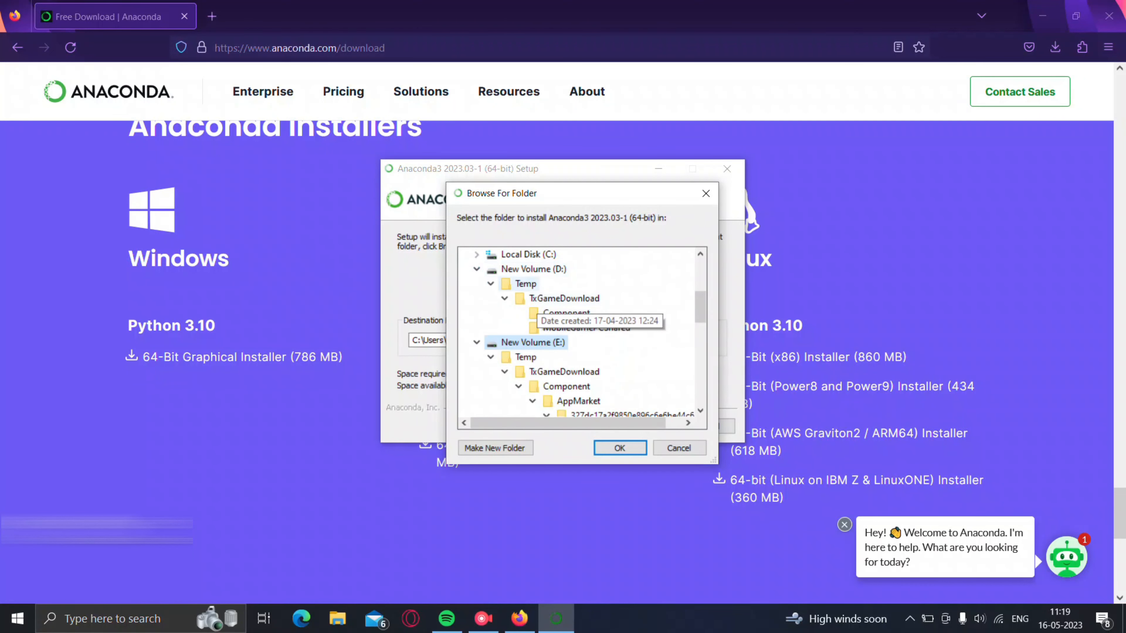
{"action": "left_click", "coordinate": [620, 448]}
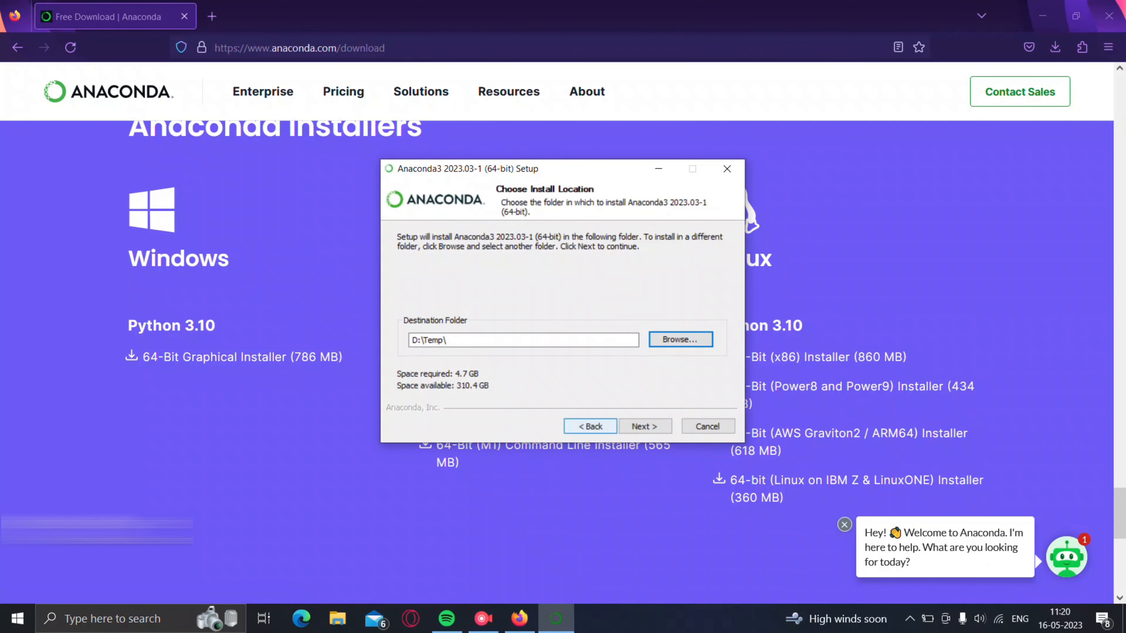
{"action": "left_click", "coordinate": [645, 427]}
{"action": "left_click", "coordinate": [625, 357]}
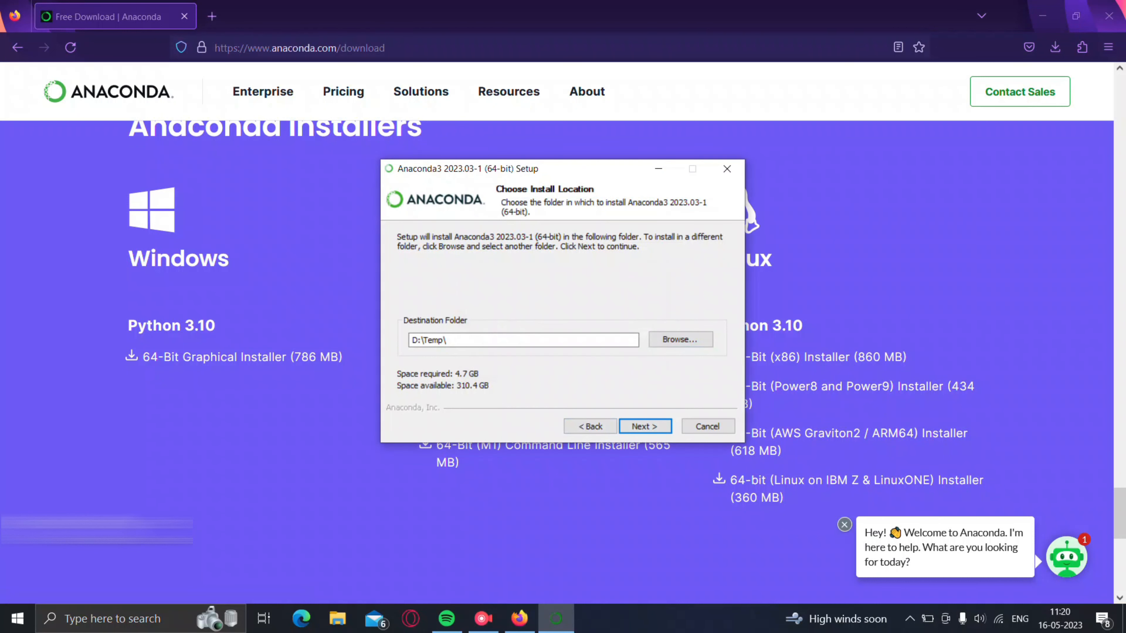
Try to use the existing anaconda folder on New Volume (F:) as the install location
{"action": "left_click", "coordinate": [686, 339]}
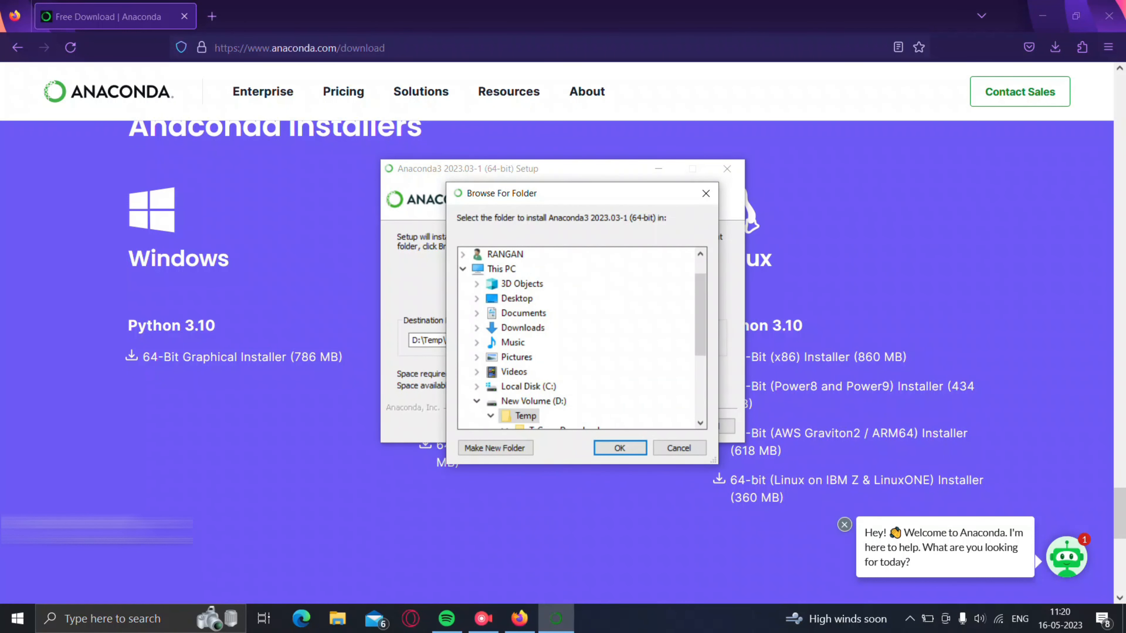
{"action": "left_click_drag", "start_coordinate": [700, 323], "coordinate": [700, 386]}
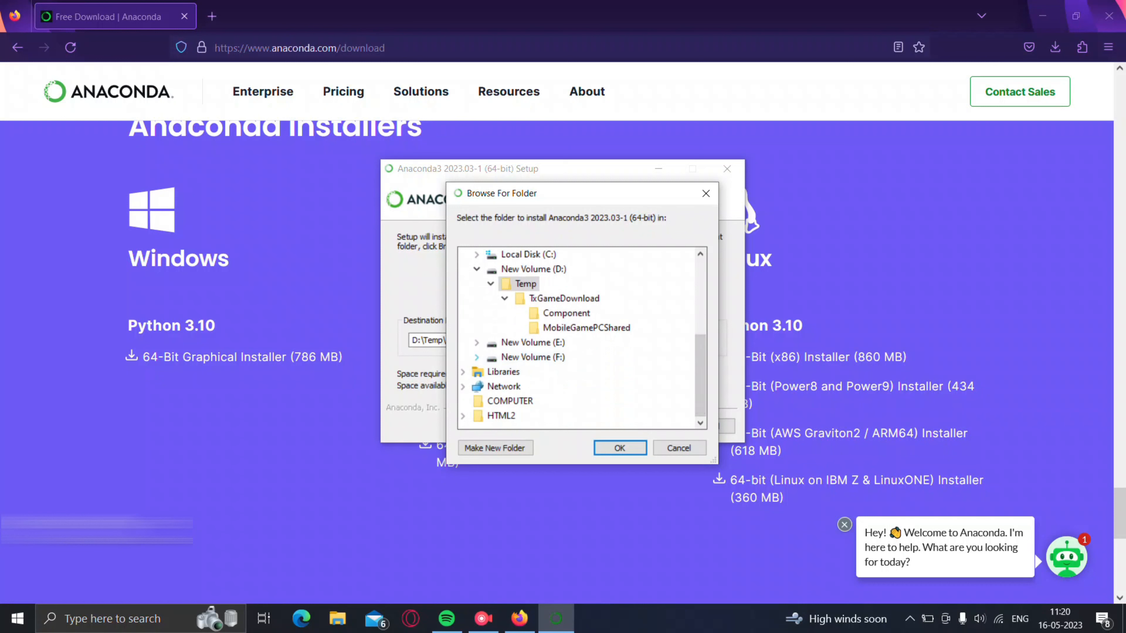
{"action": "left_click", "coordinate": [476, 357]}
{"action": "left_click", "coordinate": [535, 343]}
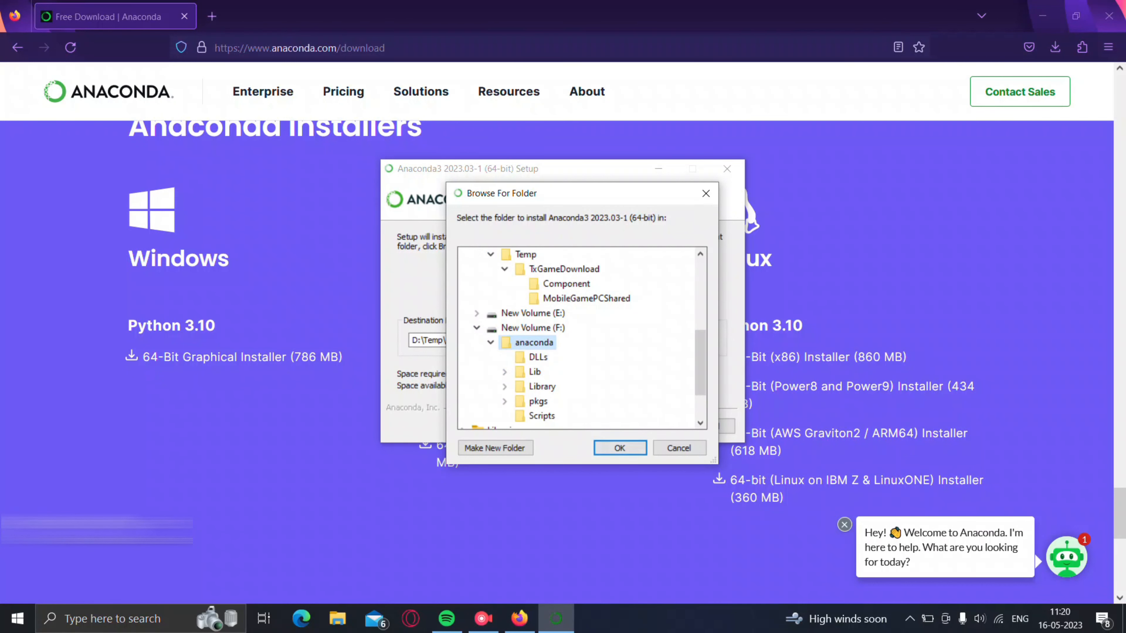
{"action": "left_click", "coordinate": [619, 448]}
{"action": "left_click", "coordinate": [644, 426]}
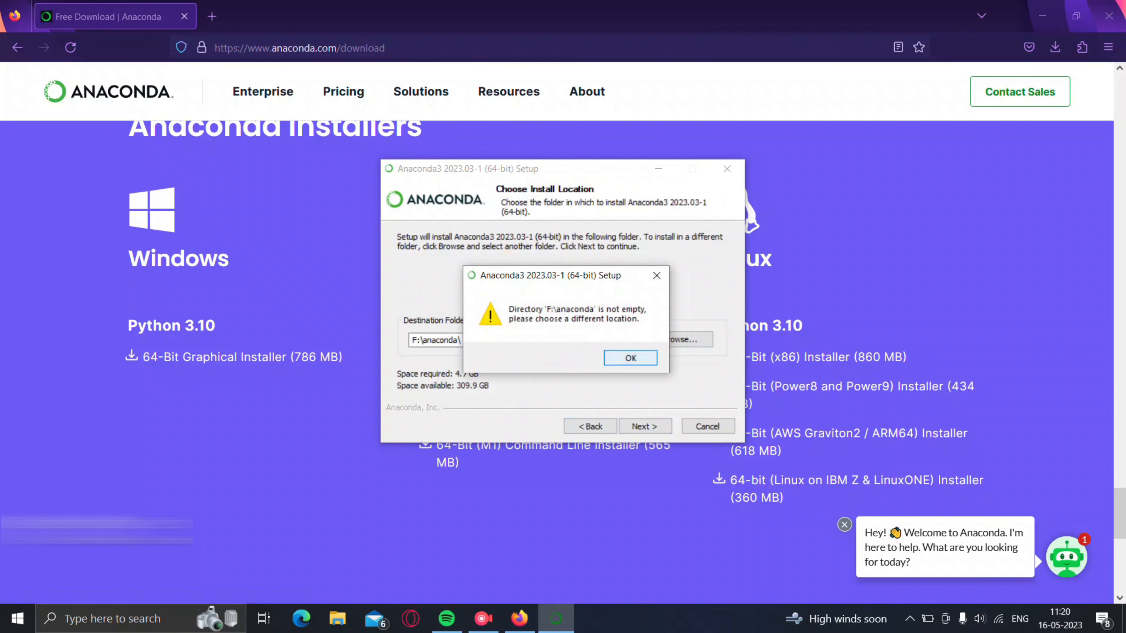
{"action": "left_click", "coordinate": [630, 357]}
Create a new folder inside F:\anaconda and another new folder nested within it, keeping the default names
{"action": "left_click", "coordinate": [690, 339]}
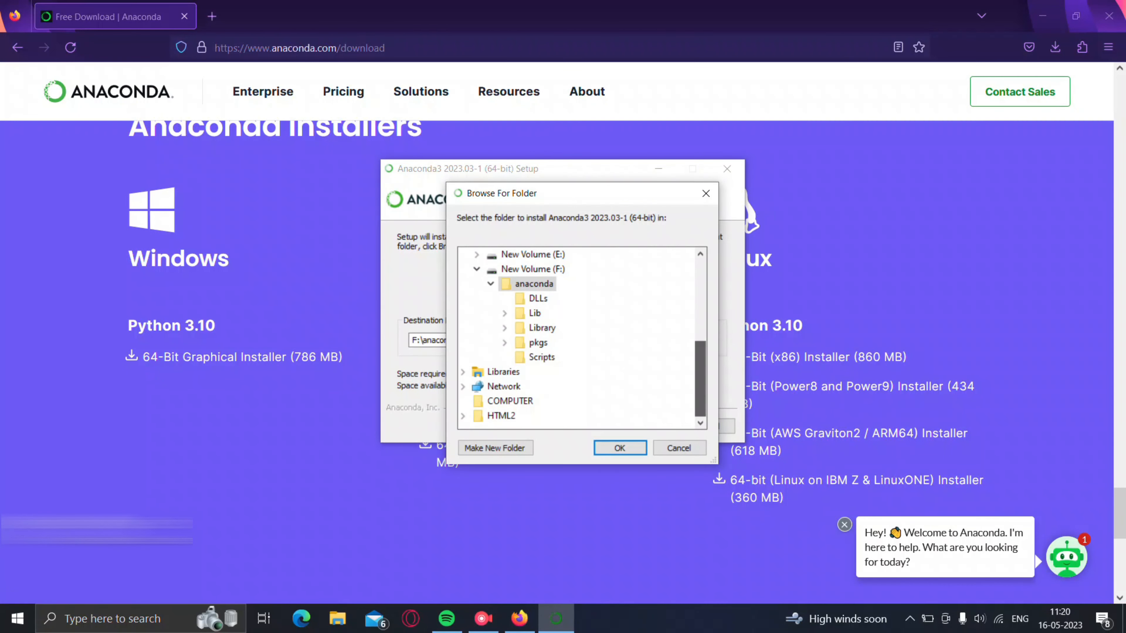
{"action": "left_click", "coordinate": [495, 447]}
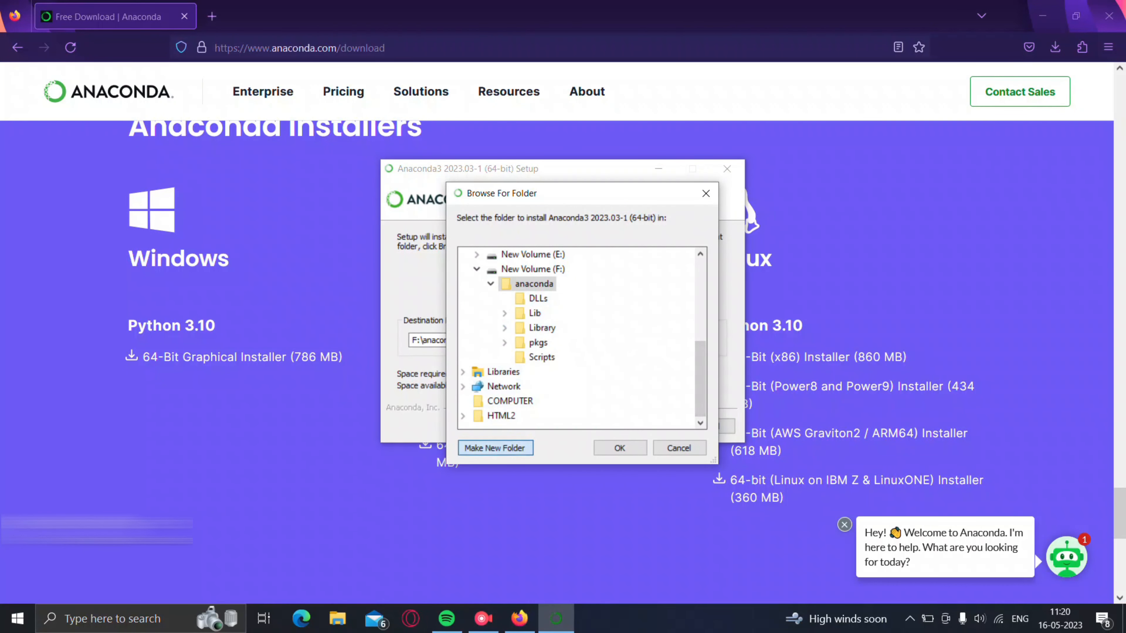
{"action": "key", "text": "BackSpace"}
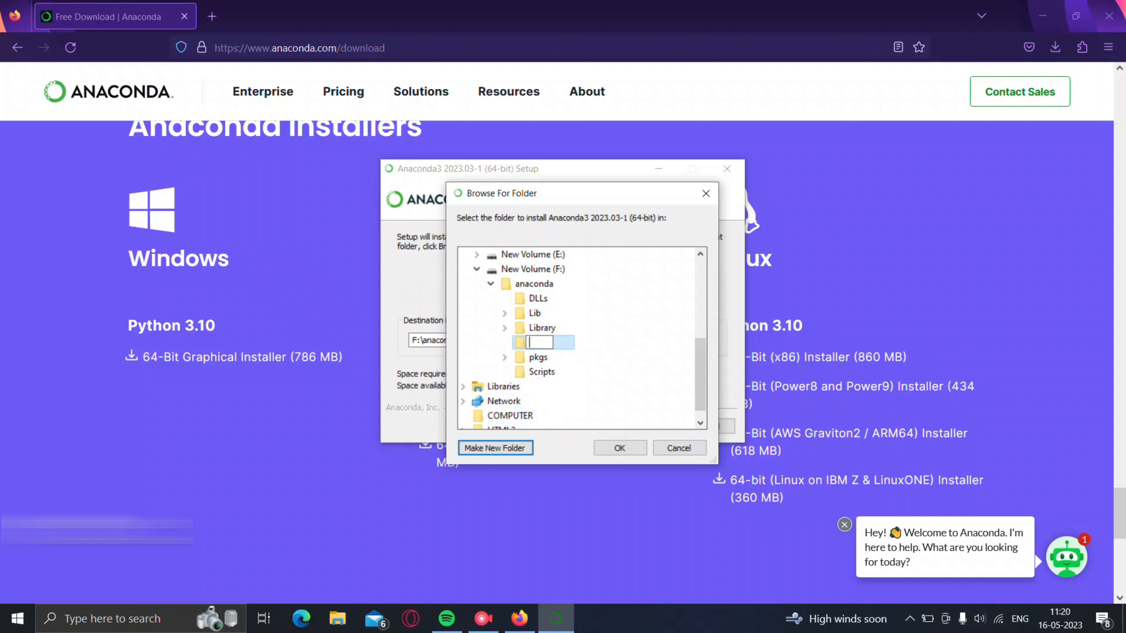
{"action": "key", "text": "Return"}
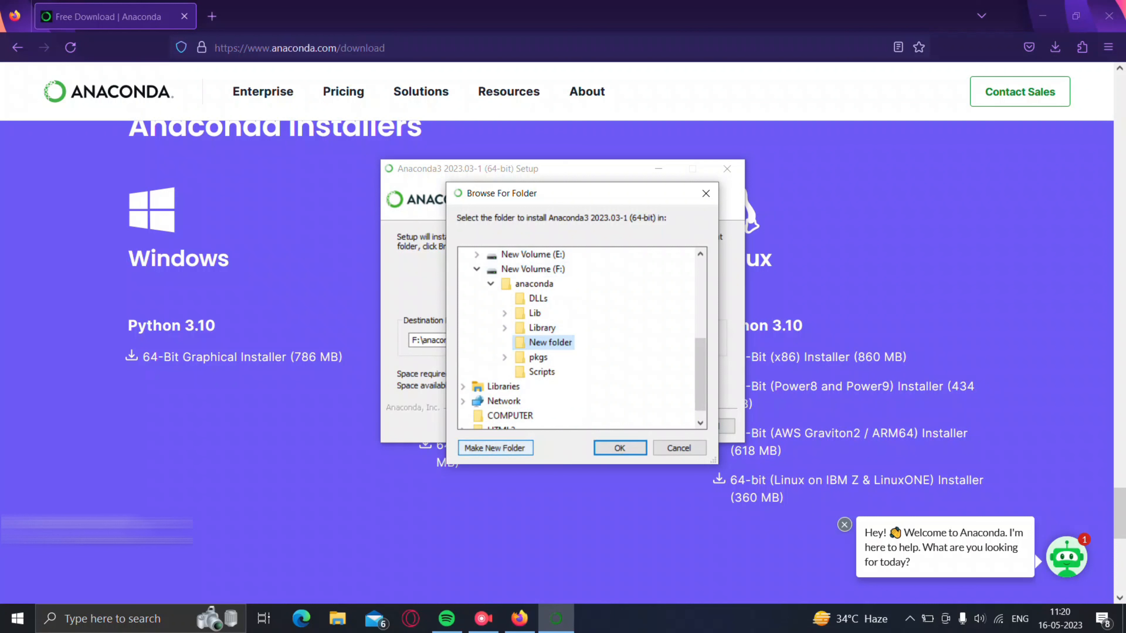
{"action": "left_click", "coordinate": [495, 448]}
{"action": "key", "text": "Return"}
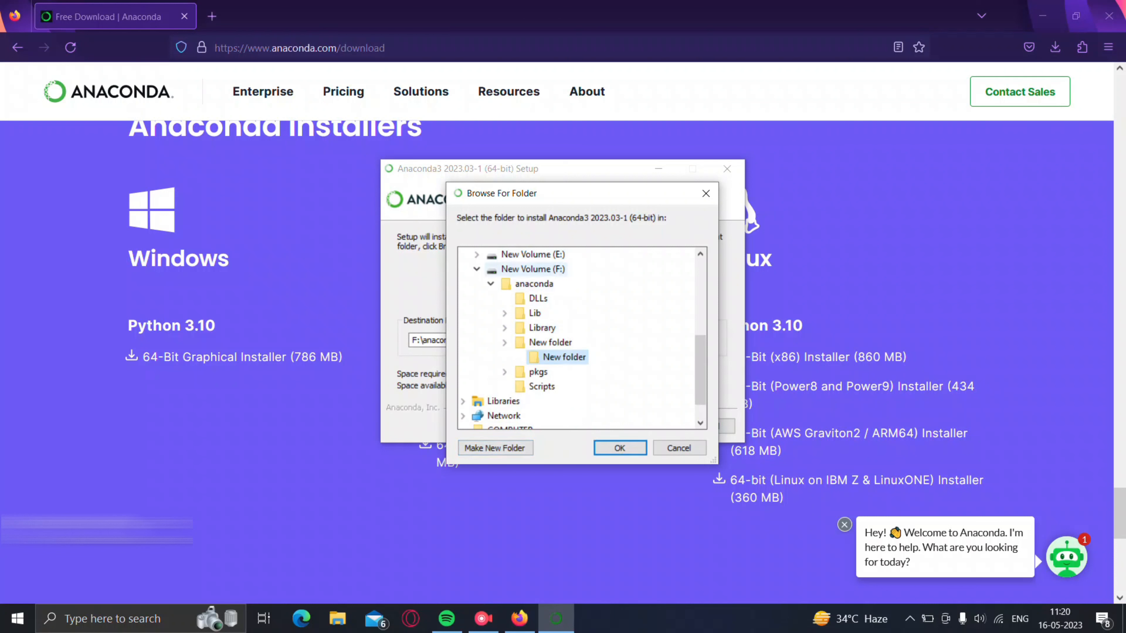
Create a folder named anaconda 2 directly on New Volume (F:) and accept it as the install location
{"action": "left_click", "coordinate": [476, 268]}
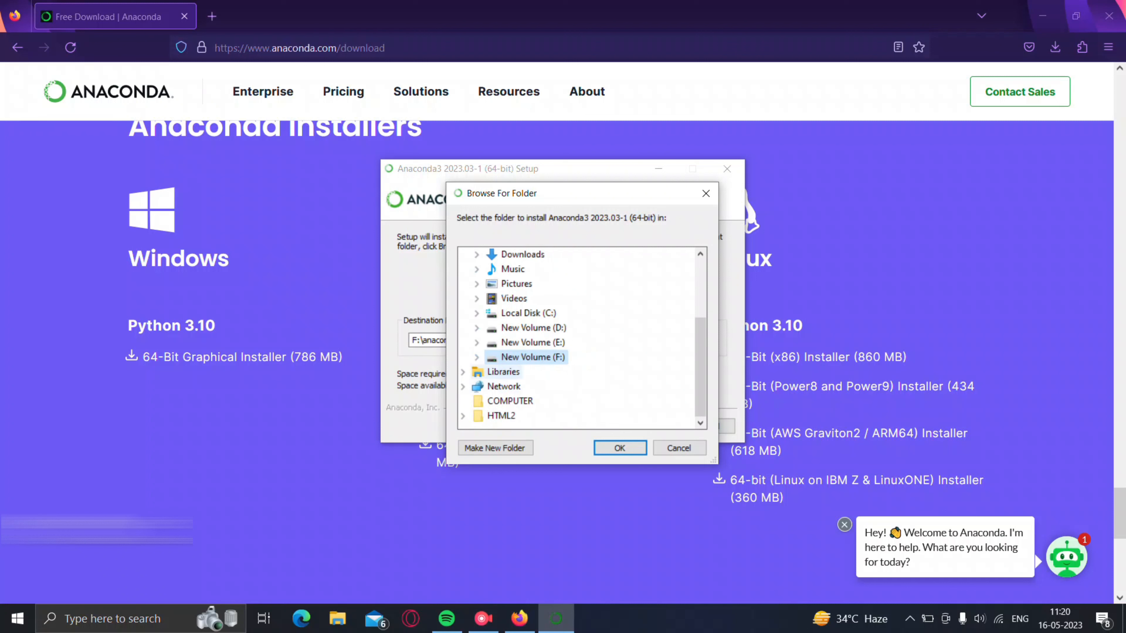
{"action": "key", "text": "Right"}
{"action": "key", "text": "alt+m"}
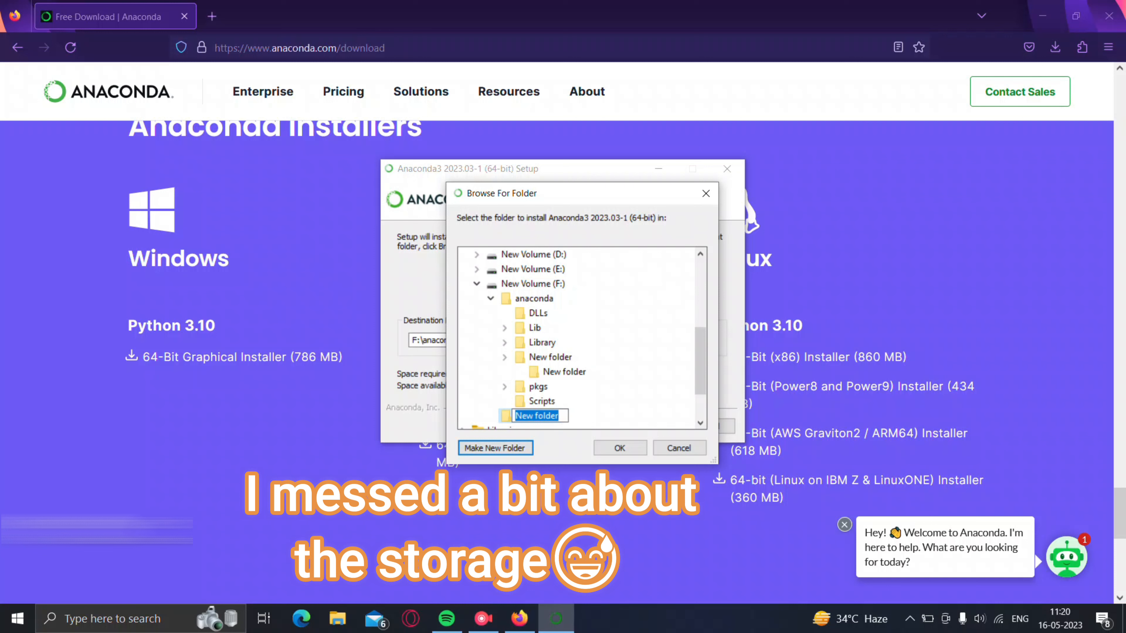
{"action": "type", "text": "anaconda 2"}
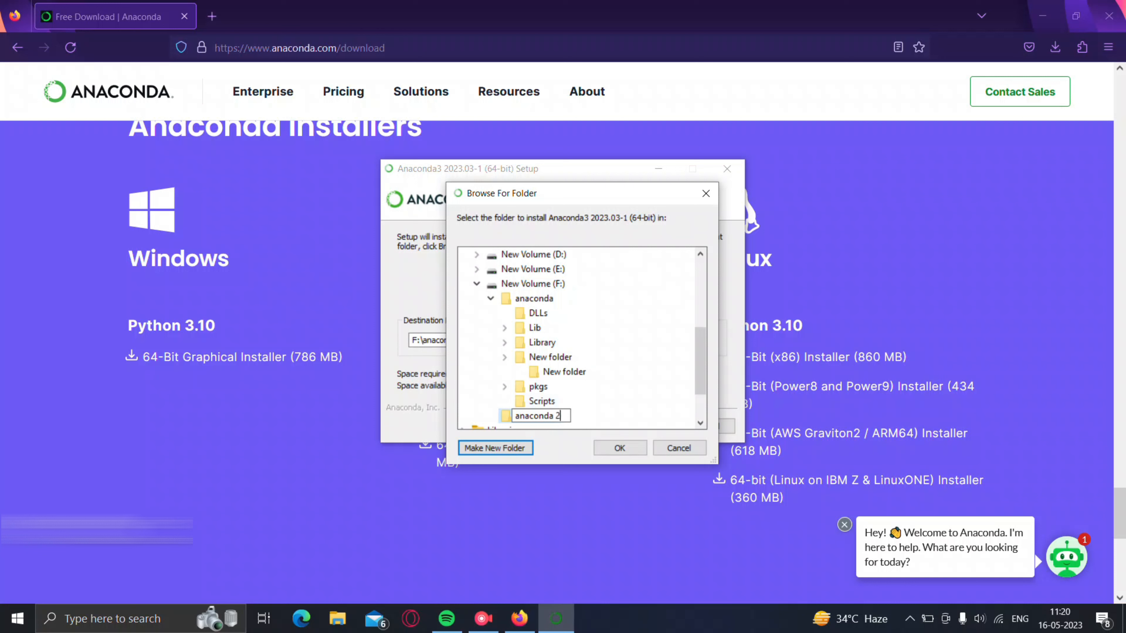
{"action": "key", "text": "Return"}
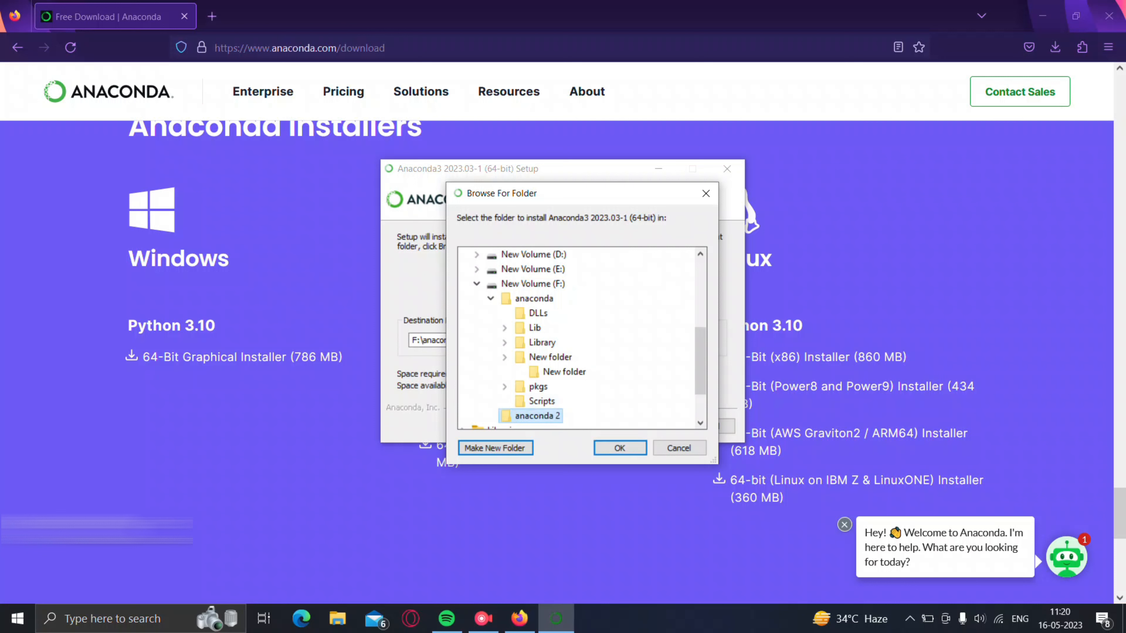
{"action": "key", "text": "Return"}
{"action": "key", "text": "Return"}
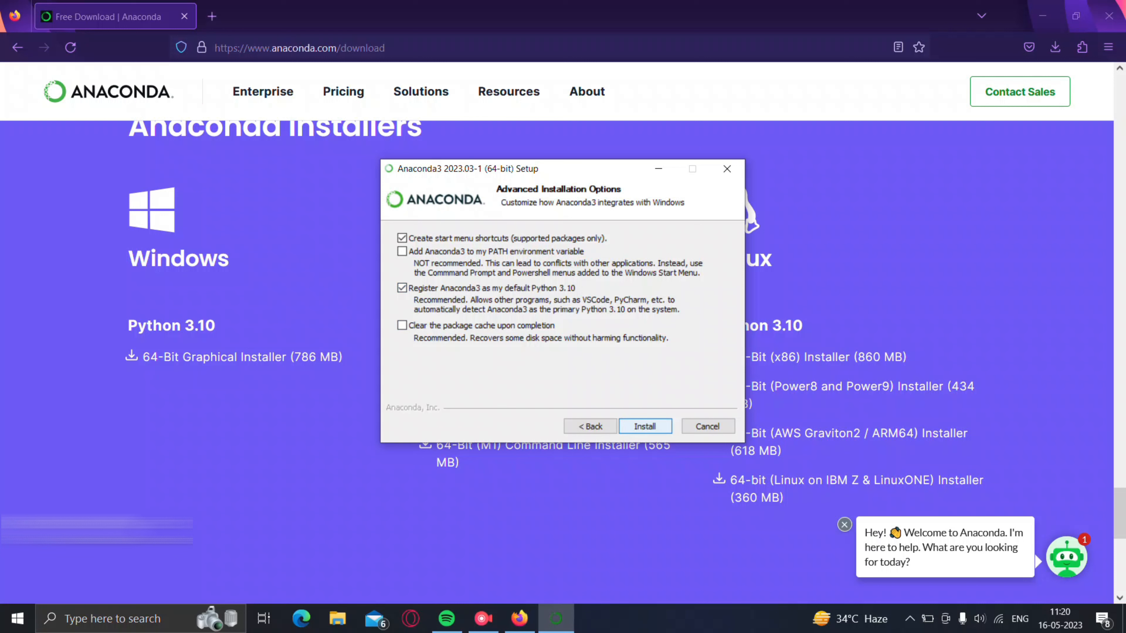
Install Anaconda3 with the preset advanced options and finish the setup with both the welcome and getting-started pages left off
{"action": "key", "text": "Return"}
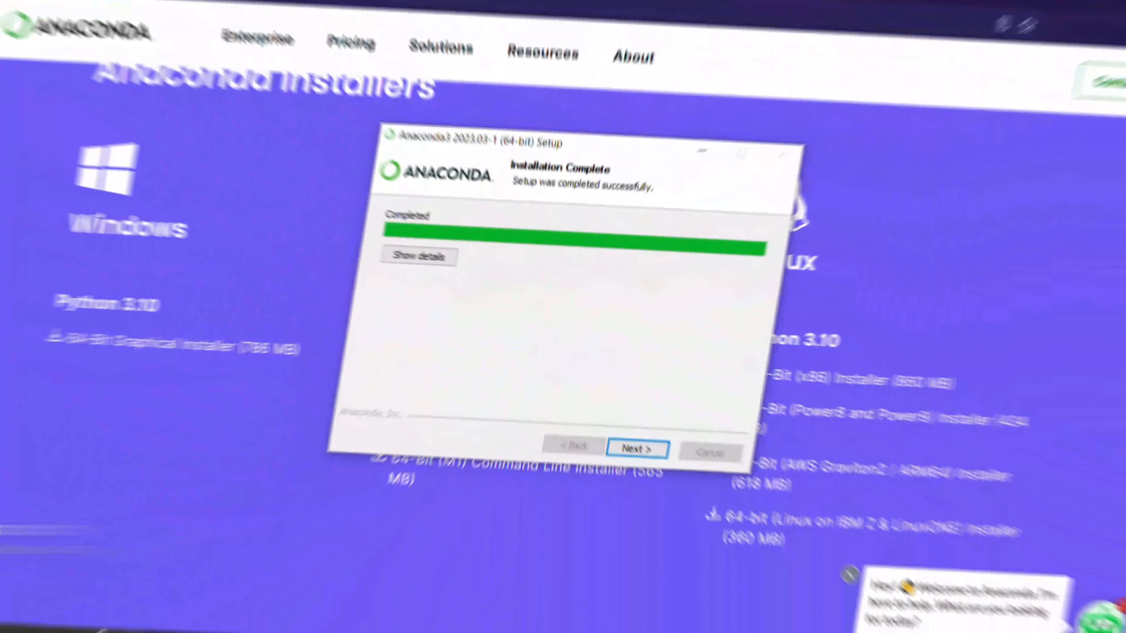
{"action": "key", "text": "Return"}
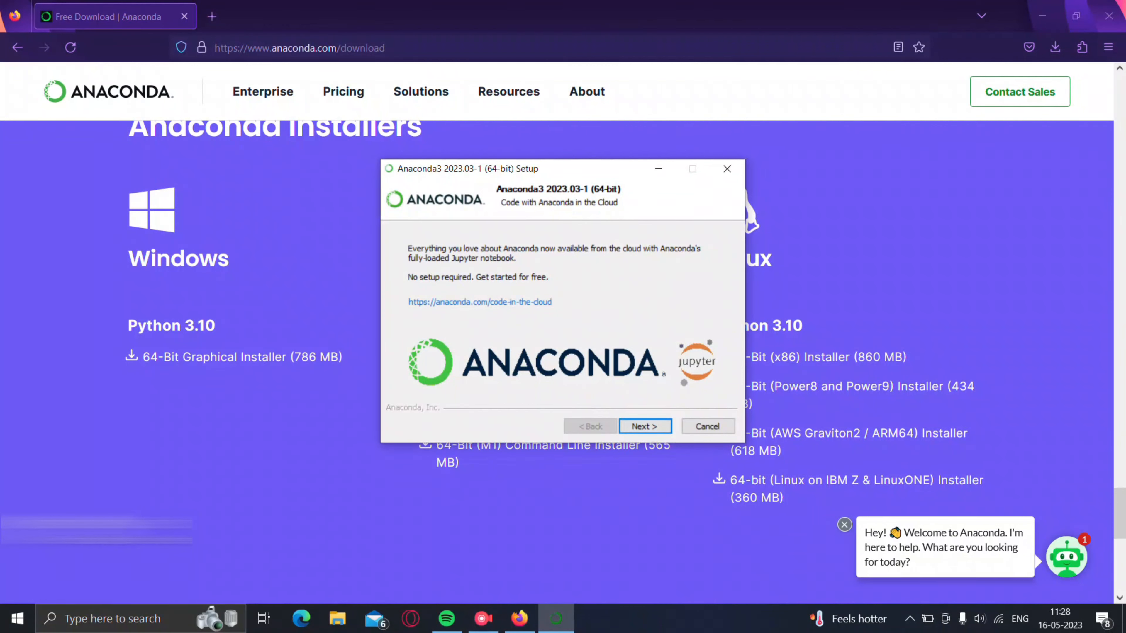
{"action": "key", "text": "Return"}
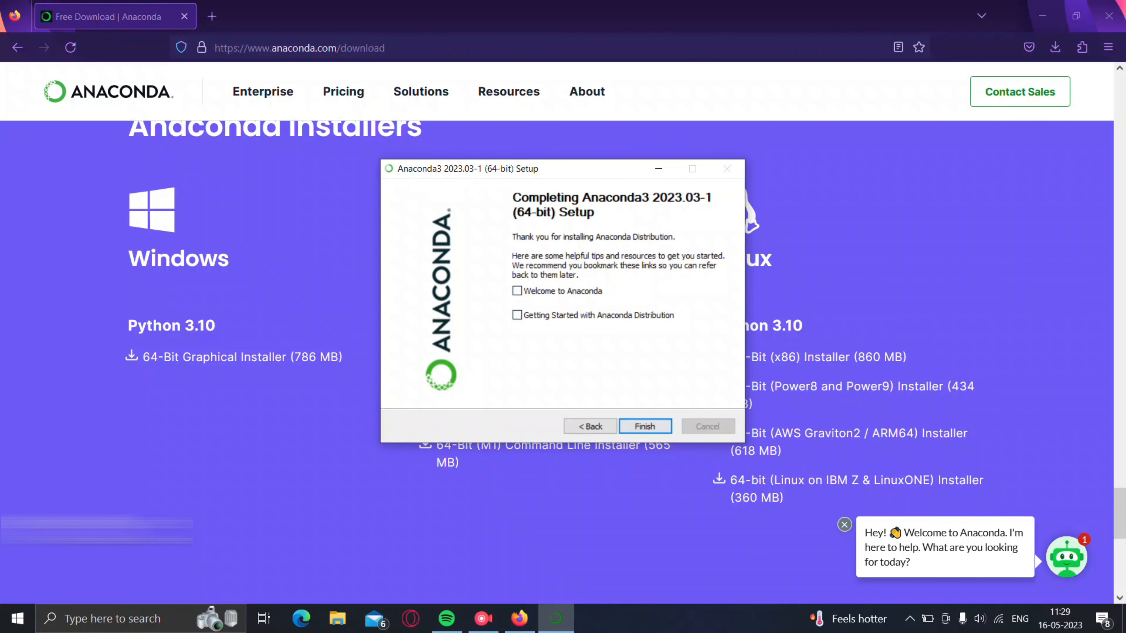
{"action": "key", "text": "Return"}
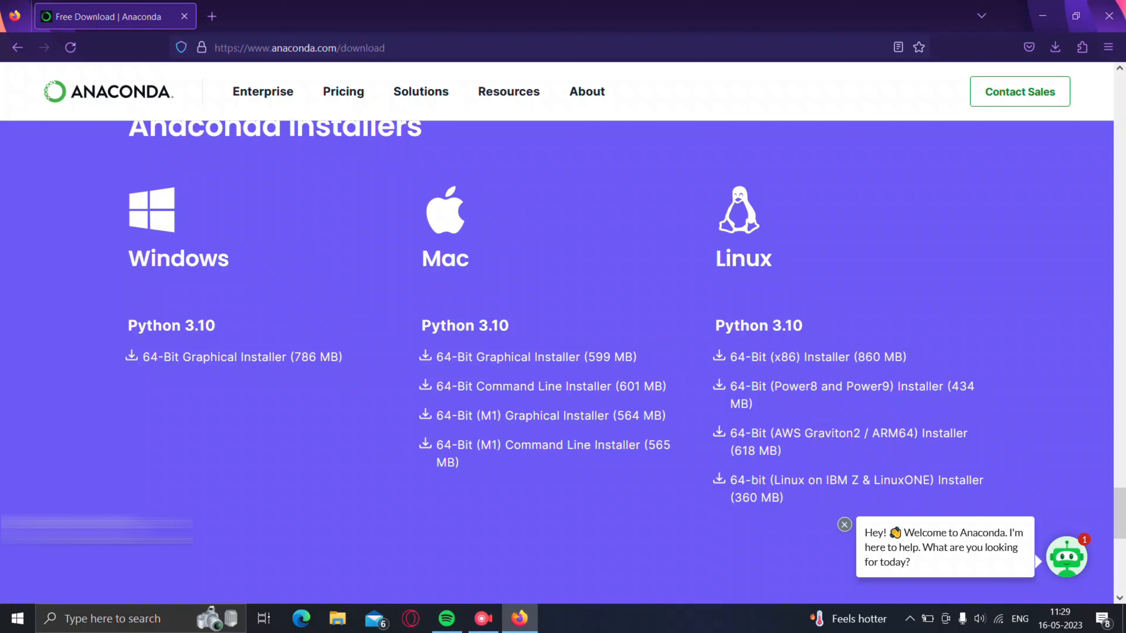
Search Windows for "ana", open Anaconda Navigator and dismiss the broken configuration notice
{"action": "left_click", "coordinate": [133, 619]}
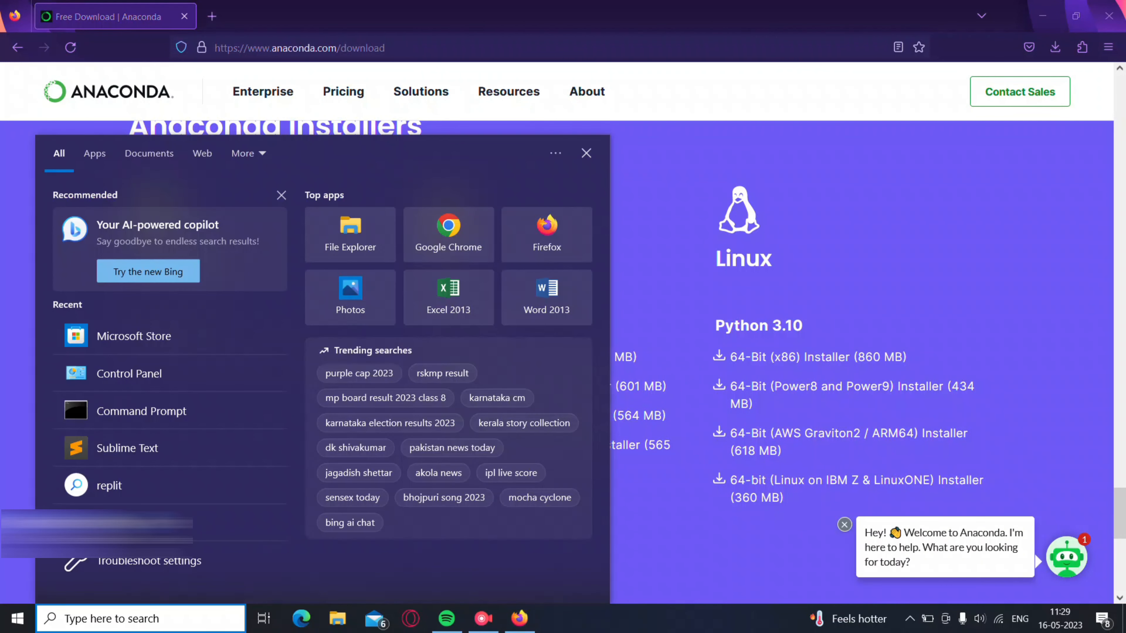
{"action": "type", "text": "ana"}
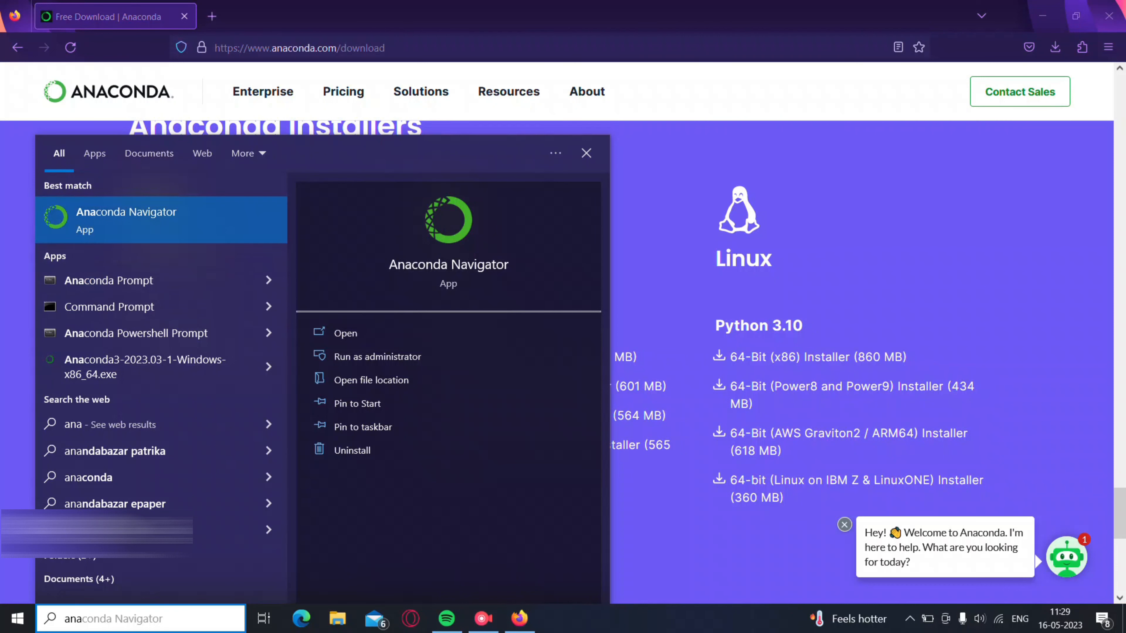
{"action": "key", "text": "Return"}
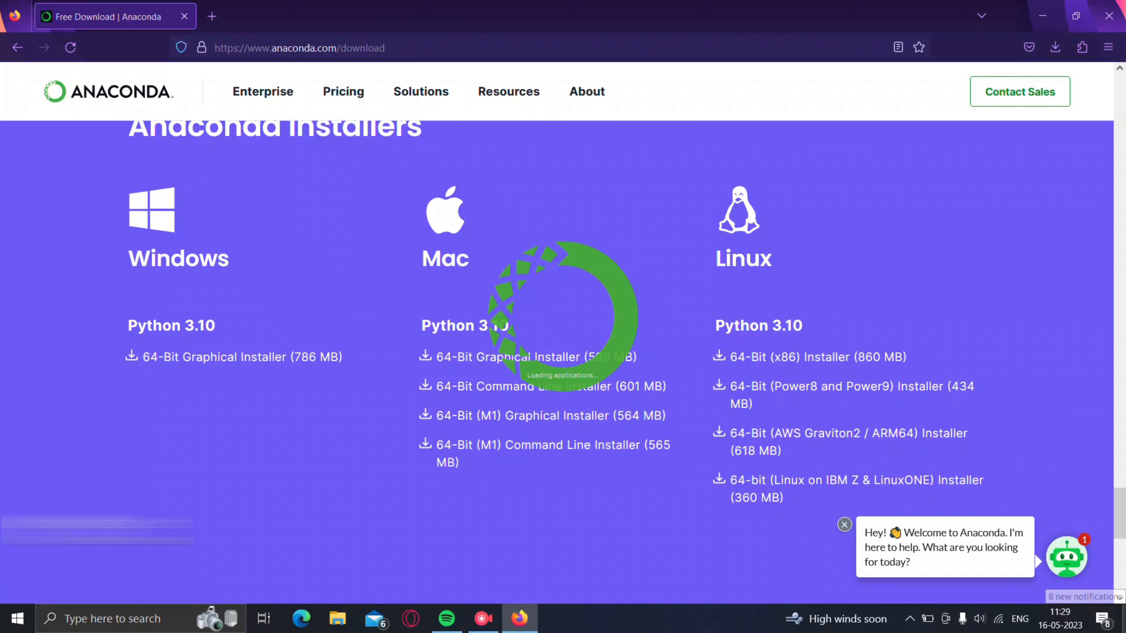
{"action": "left_click", "coordinate": [1123, 620]}
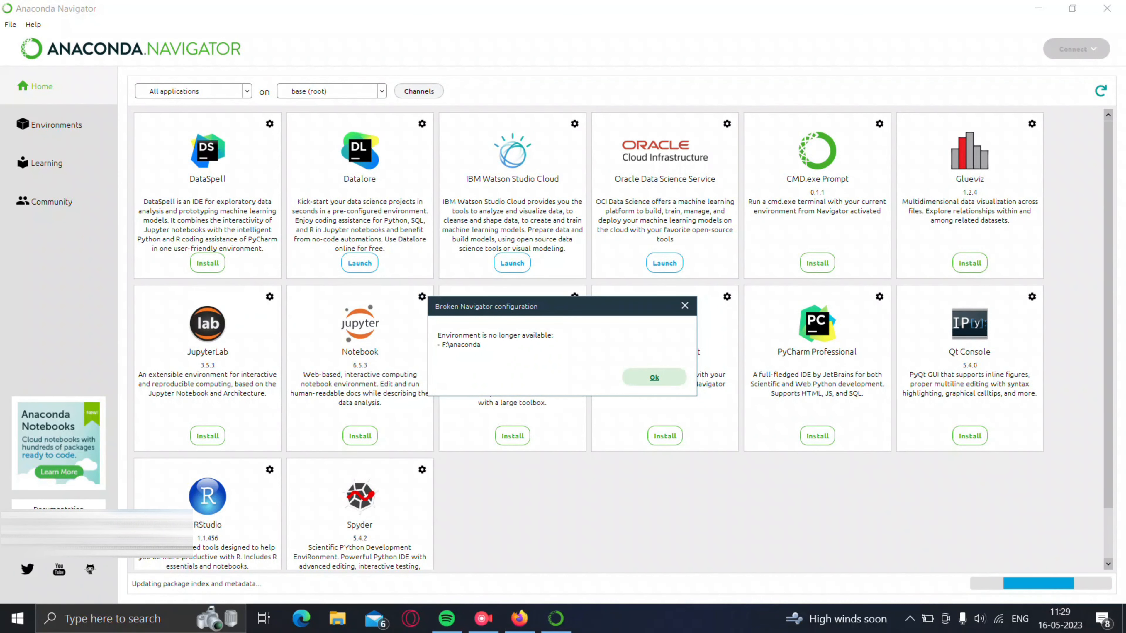
{"action": "left_click", "coordinate": [654, 377]}
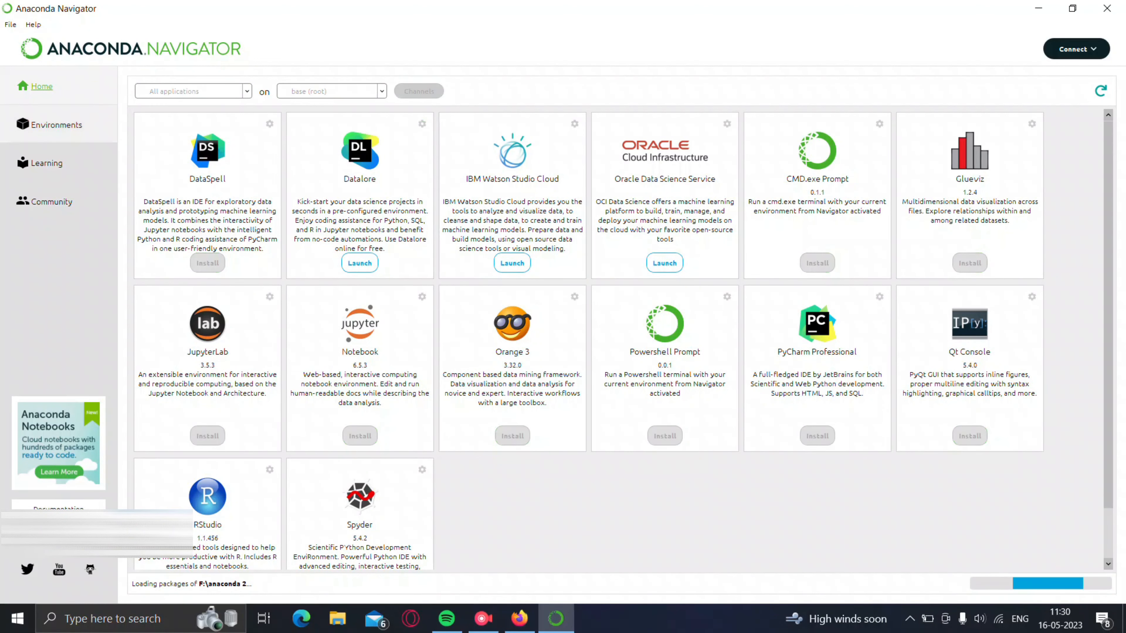
Look through Navigator's Environments, Learning and Community sections and return to Home
{"action": "left_click", "coordinate": [57, 125]}
{"action": "left_click", "coordinate": [46, 163]}
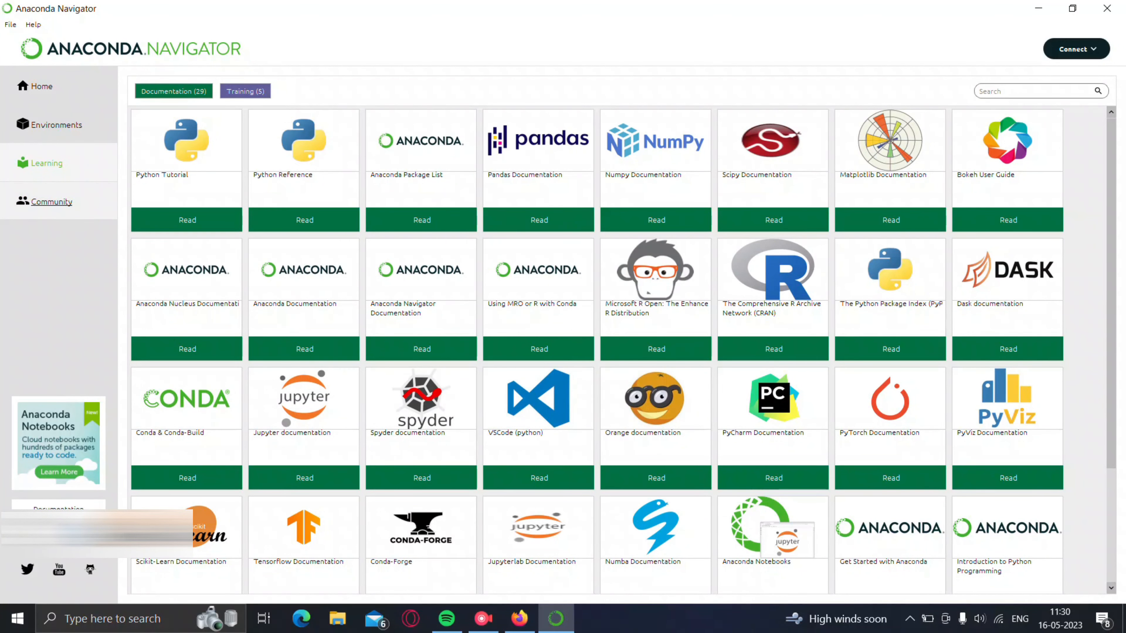
{"action": "left_click", "coordinate": [51, 201]}
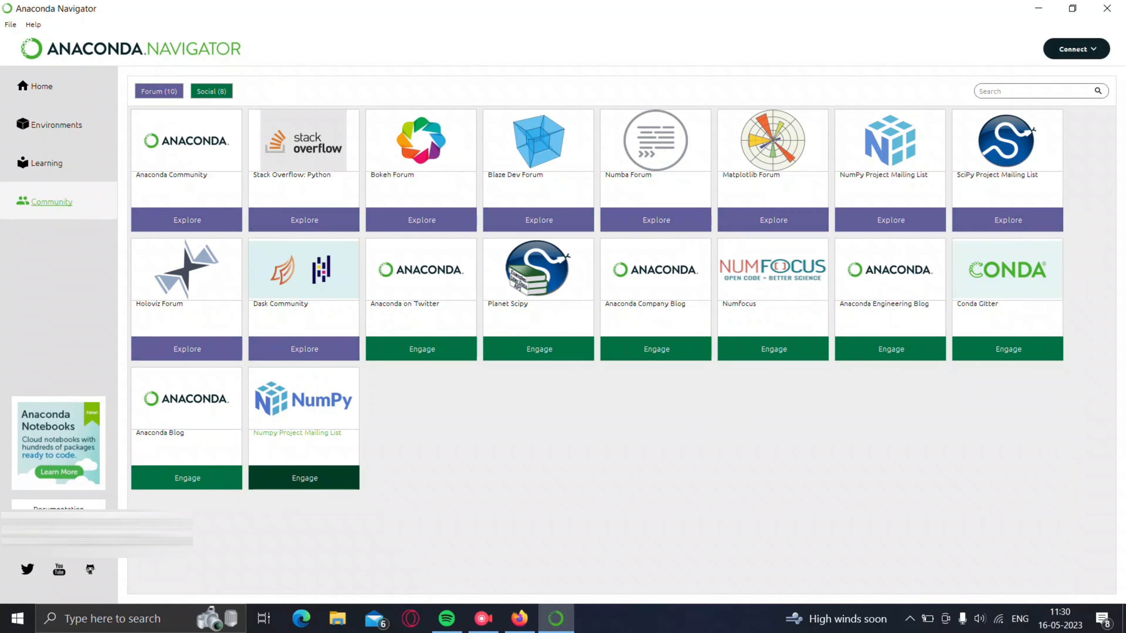
{"action": "left_click", "coordinate": [42, 86]}
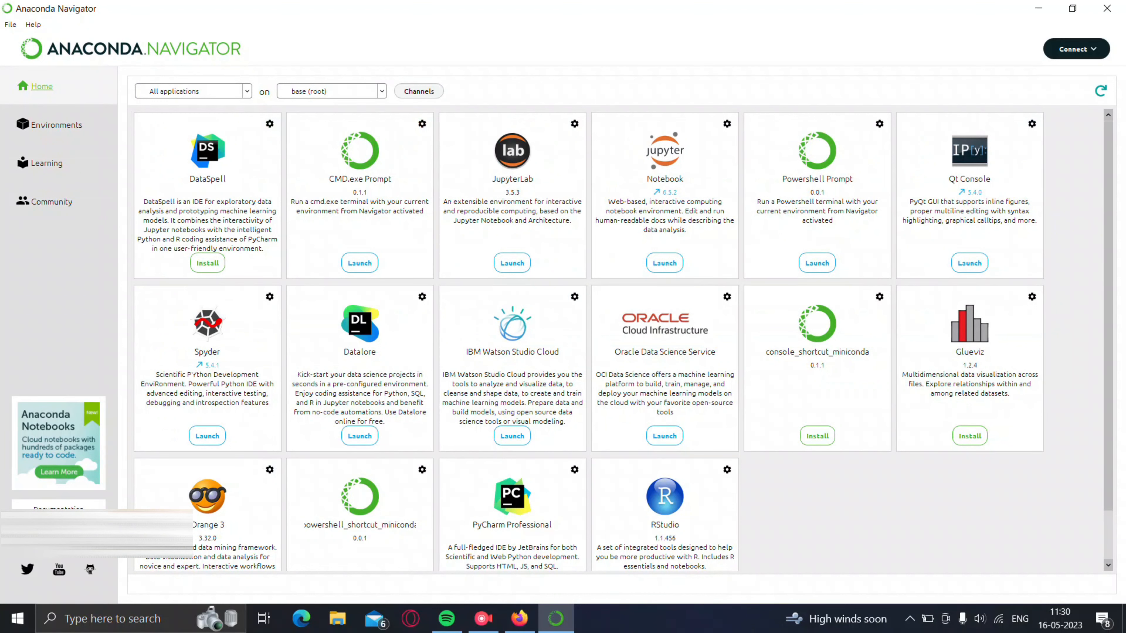
Launch Jupyter Notebook from Navigator and create a new Python 3 (ipykernel) notebook
{"action": "left_click", "coordinate": [664, 263]}
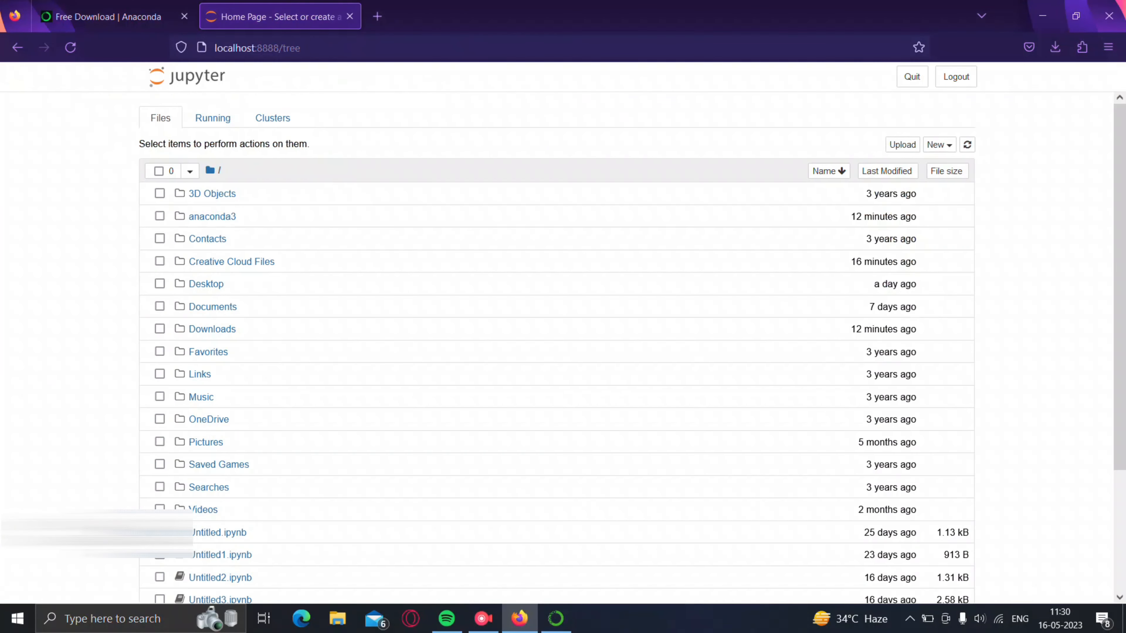
{"action": "scroll", "coordinate": [554, 352], "scroll_direction": "down", "scroll_amount": 3}
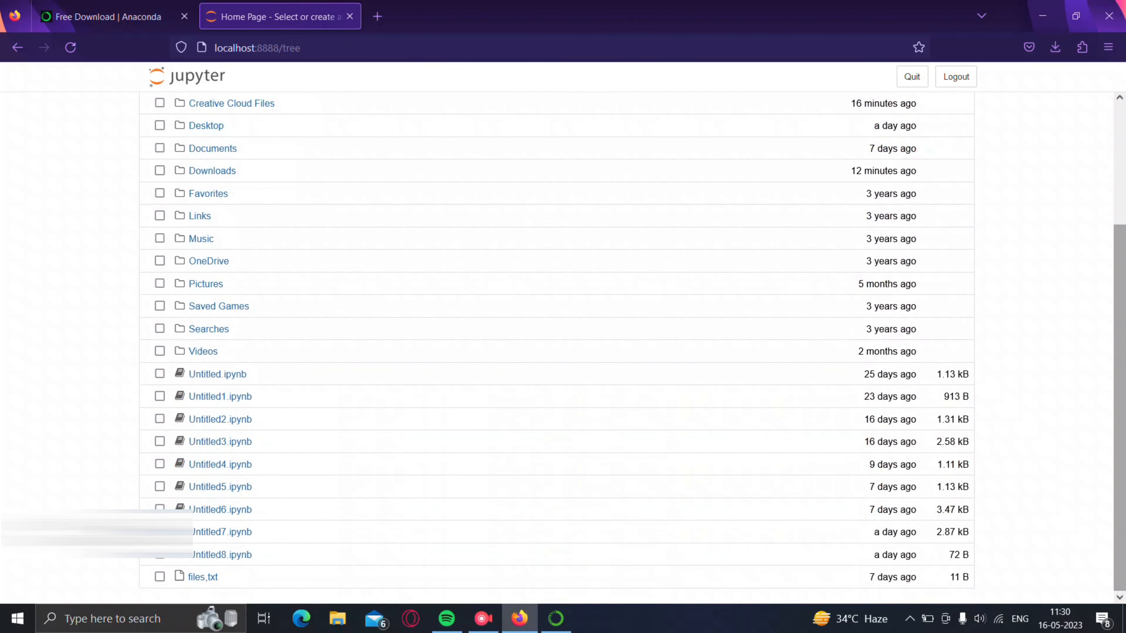
{"action": "scroll", "coordinate": [554, 351], "scroll_direction": "up", "scroll_amount": 3}
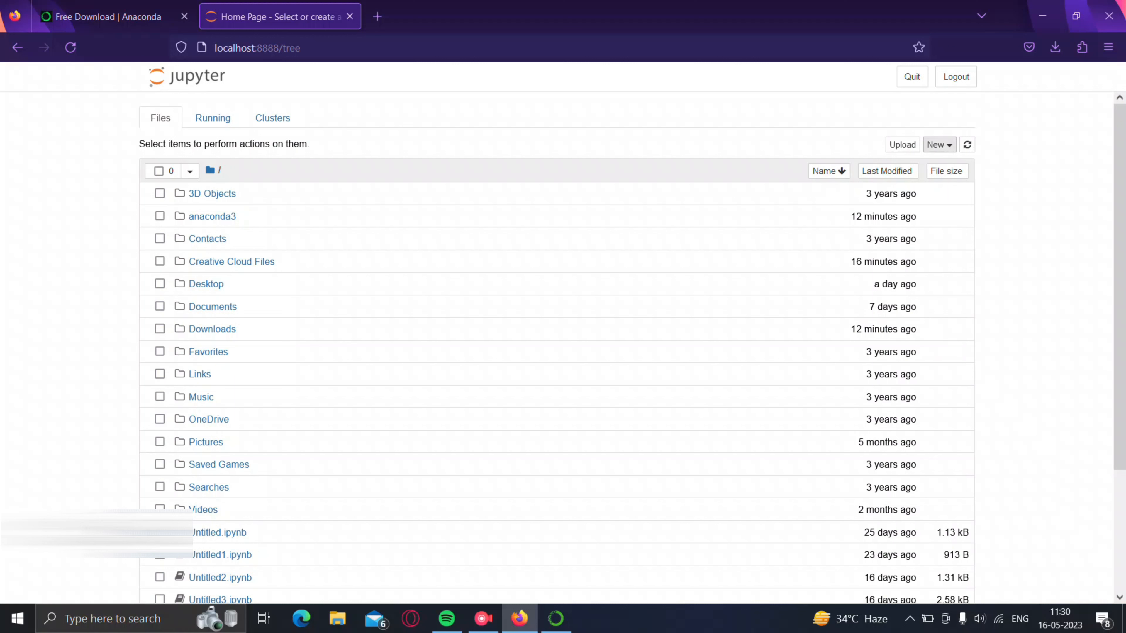
{"action": "left_click", "coordinate": [938, 144]}
{"action": "left_click", "coordinate": [886, 178]}
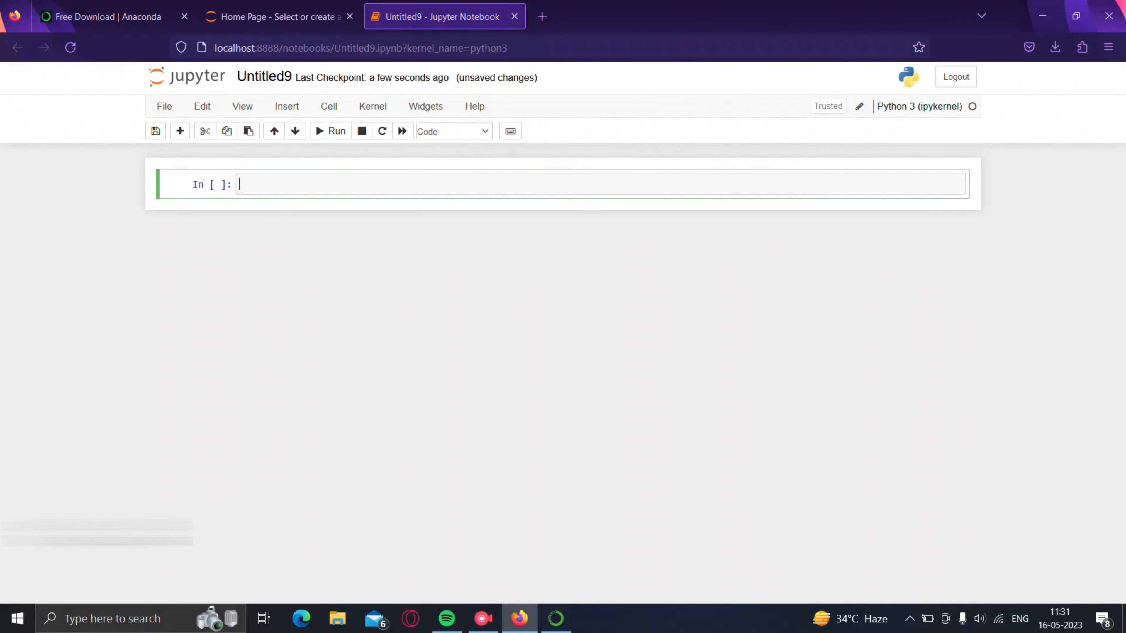
Run a cell containing print("Hello World") #Shift + Enter, followed by a cell containing 5>6
{"action": "type", "text": "print(\"Hello World"}
{"action": "key", "text": "End"}
{"action": "type", "text": "#"}
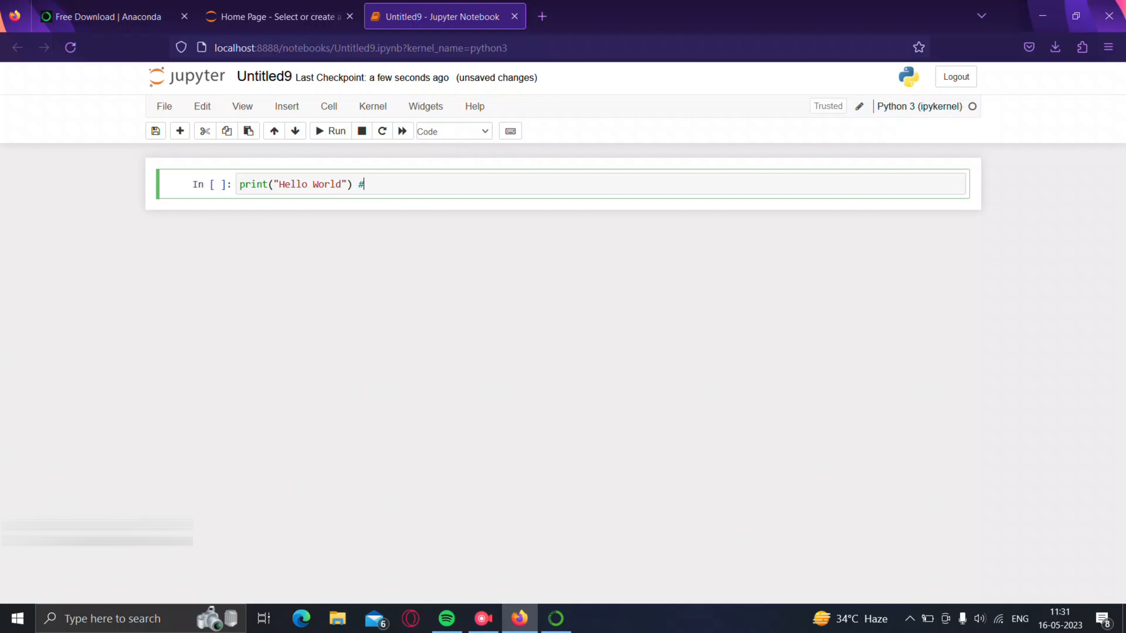
{"action": "type", "text": "Shift + Enter"}
{"action": "key", "text": "shift+Return"}
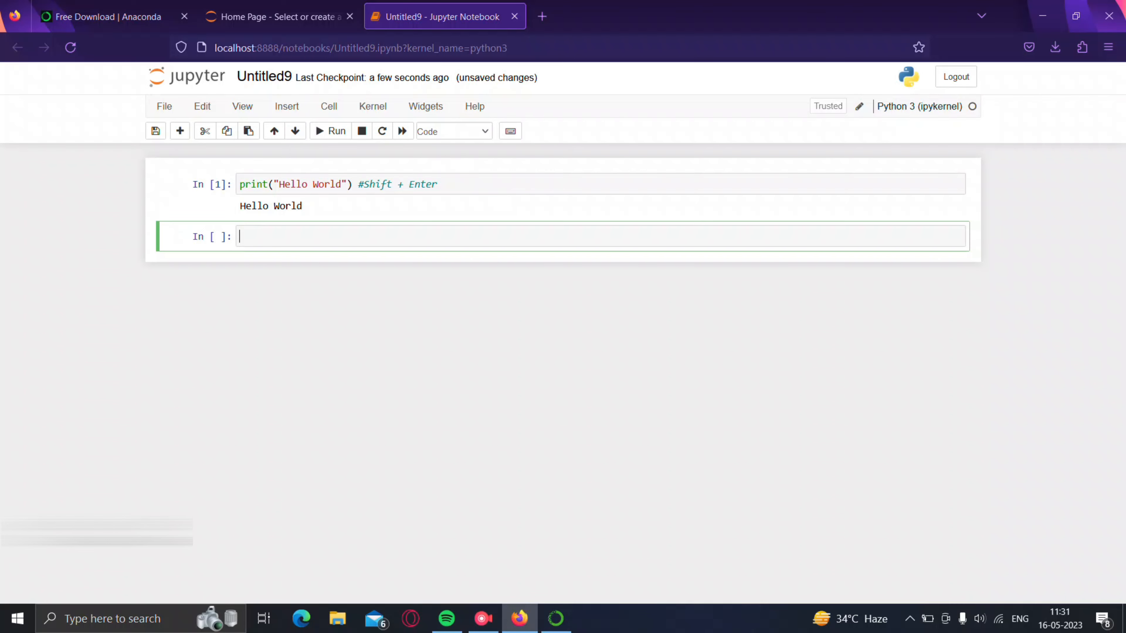
{"action": "type", "text": "5>6"}
{"action": "key", "text": "shift+Return"}
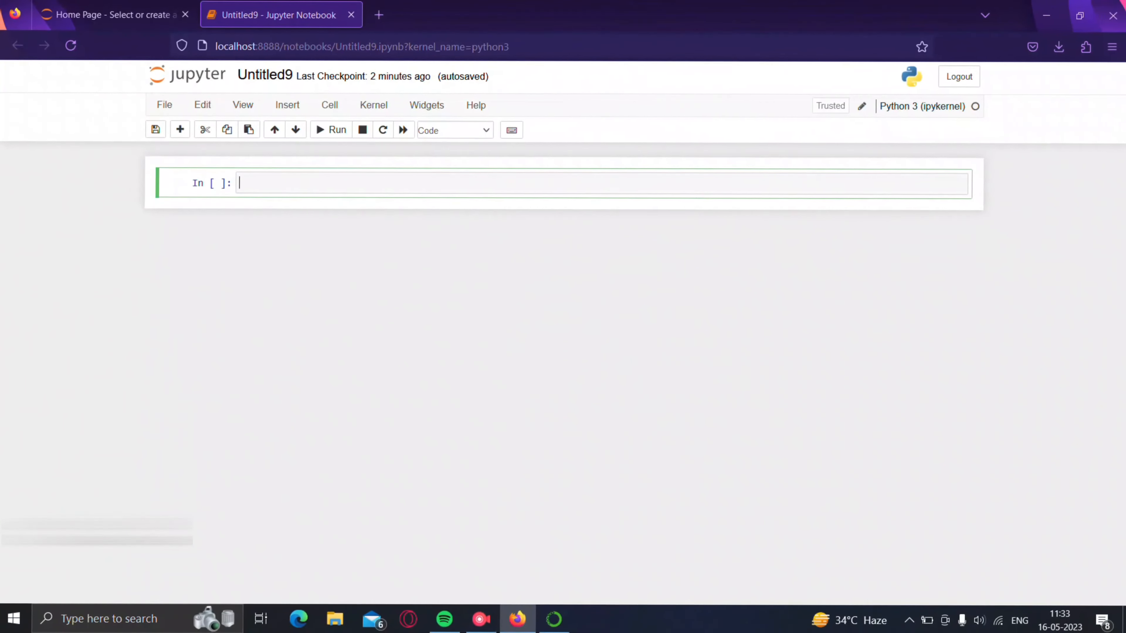
{"action": "type", "text": "num"}
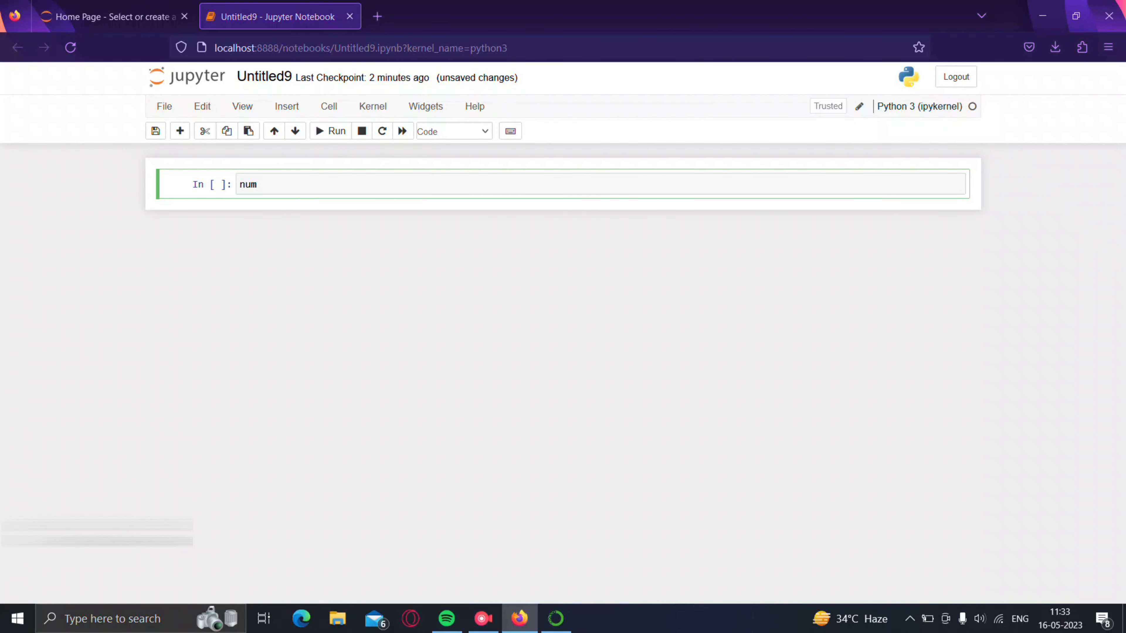
{"action": "key", "text": "BackSpace"}
{"action": "key", "text": "BackSpace"}
{"action": "key", "text": "BackSpace"}
{"action": "key", "text": "BackSpace"}
Write the line x = int(input("Enter the number: ")) in the empty cell
{"action": "type", "text": "x = "}
{"action": "type", "text": "int("}
{"action": "type", "text": "input"}
{"action": "type", "text": "("}
{"action": "type", "text": "\"Enter t"}
{"action": "type", "text": "he number:"}
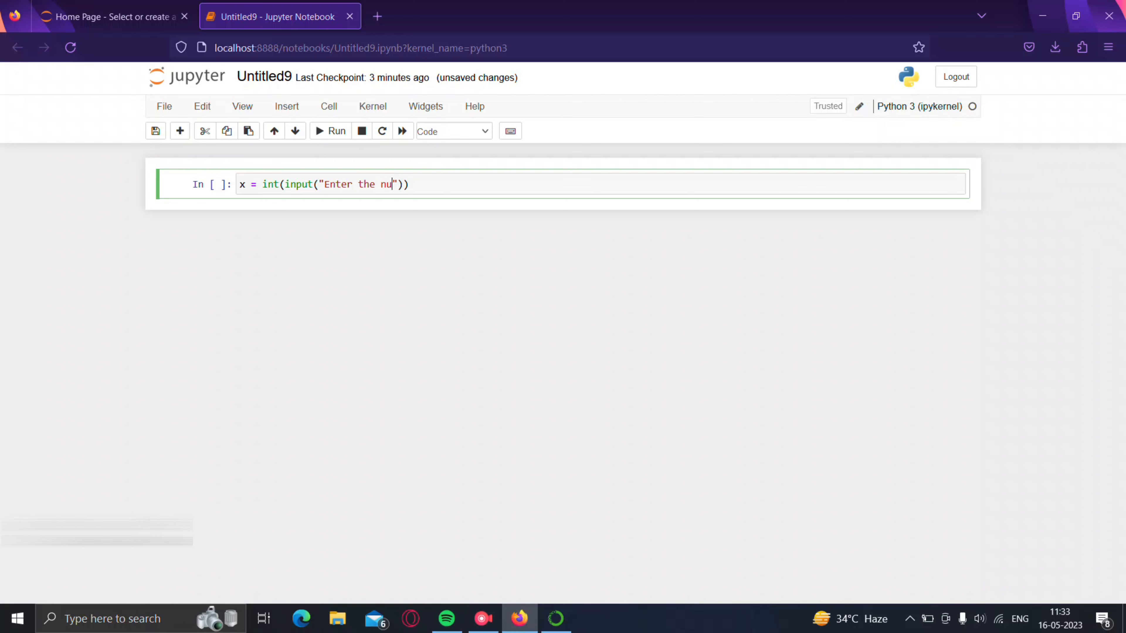
{"action": "key", "text": "Right"}
{"action": "key", "text": "Right"}
{"action": "key", "text": "Right"}
{"action": "key", "text": "Return"}
Add the line o = input("Enter the operator: ") below the first number input
{"action": "type", "text": "o"}
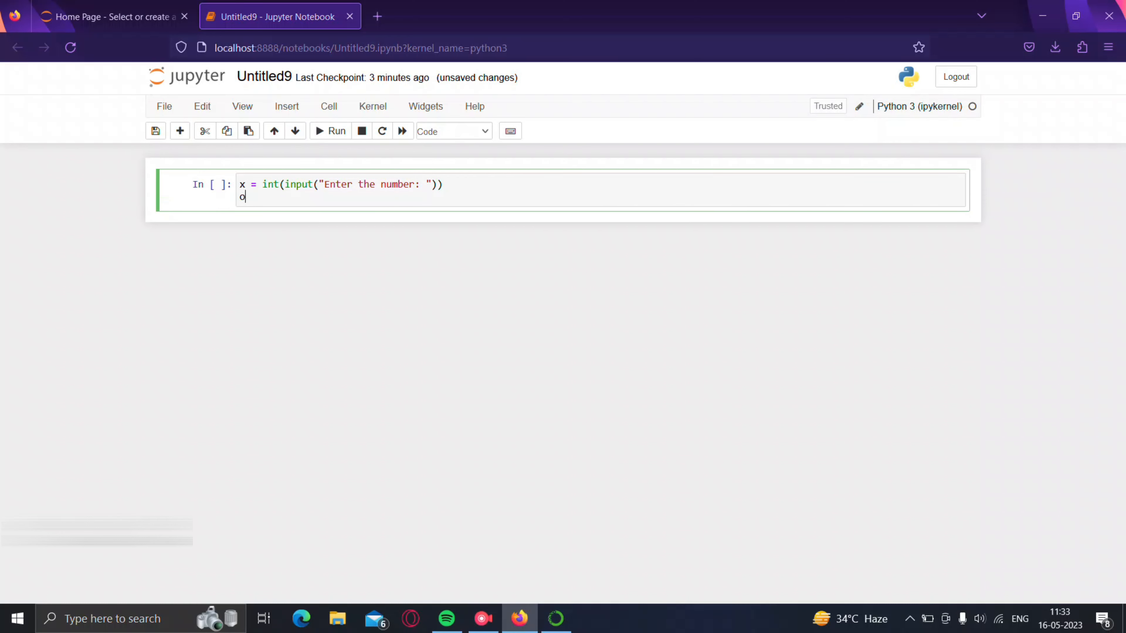
{"action": "type", "text": " = input("}
{"action": "key", "text": "Return"}
{"action": "key", "text": "BackSpace"}
{"action": "type", "text": "\"Enter the operator"}
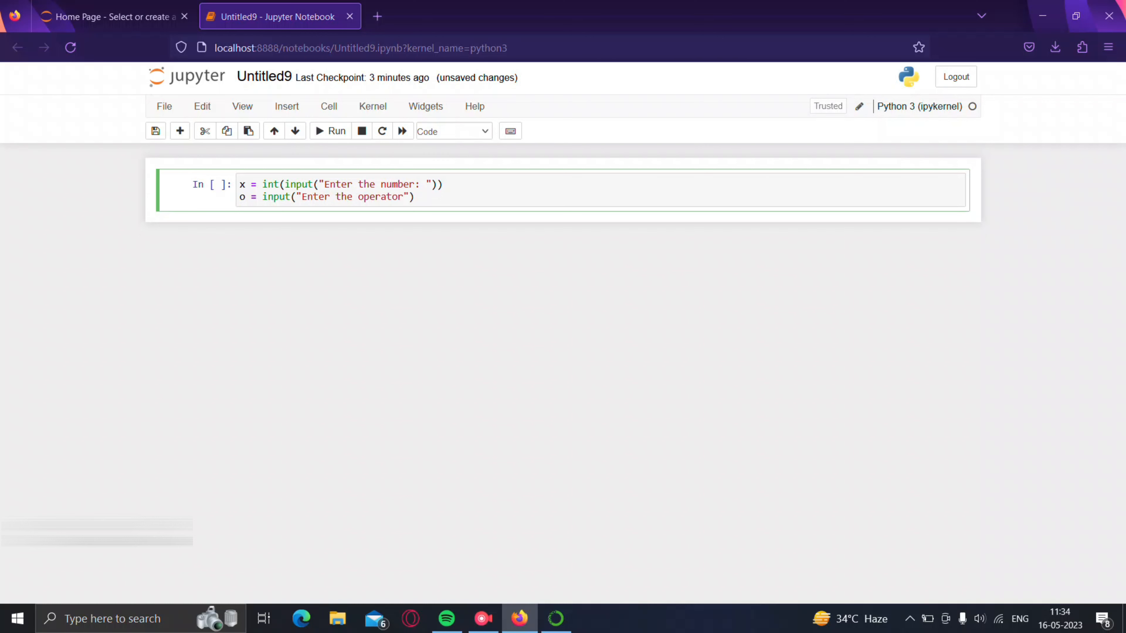
{"action": "type", "text": ":"}
{"action": "key", "text": "Right"}
{"action": "key", "text": "Right"}
{"action": "key", "text": "Return"}
Add the line y = int(input("Enter the other number")) below the operator input
{"action": "type", "text": "y "}
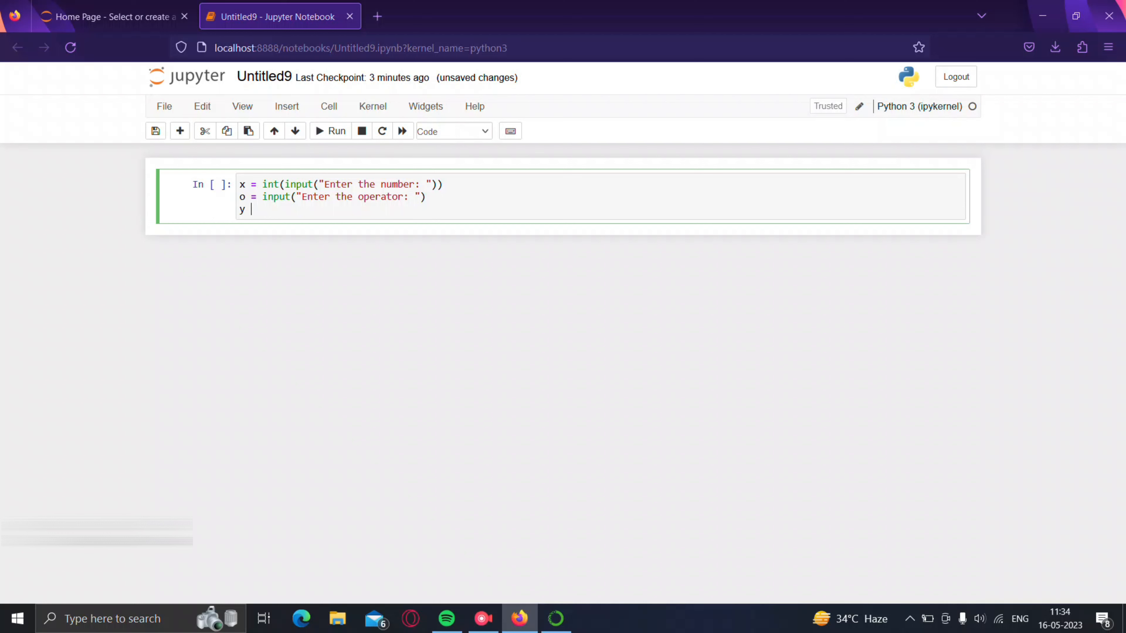
{"action": "type", "text": "= int(inpu("}
{"action": "key", "text": "Left"}
{"action": "type", "text": "t"}
{"action": "key", "text": "Right"}
{"action": "type", "text": "\"Enter the other number"}
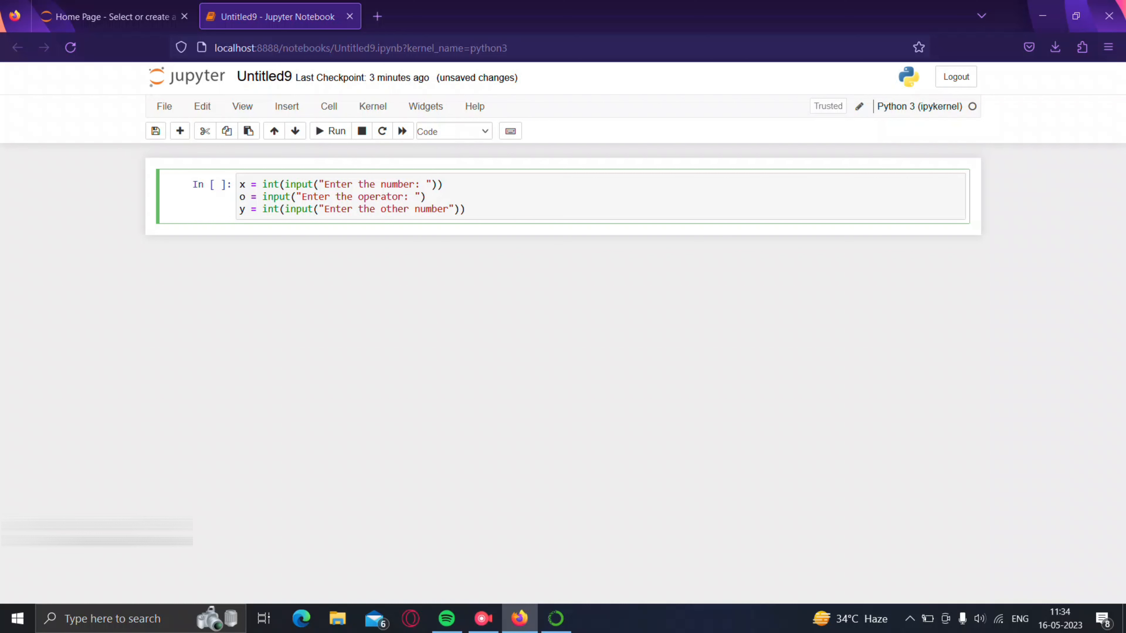
{"action": "key", "text": "Right"}
{"action": "key", "text": "Right"}
{"action": "key", "text": "Right"}
{"action": "key", "text": "Return"}
After a blank line, add the condition if o =='+': with an indented print of an f-string beginning with 'The '
{"action": "key", "text": "Return"}
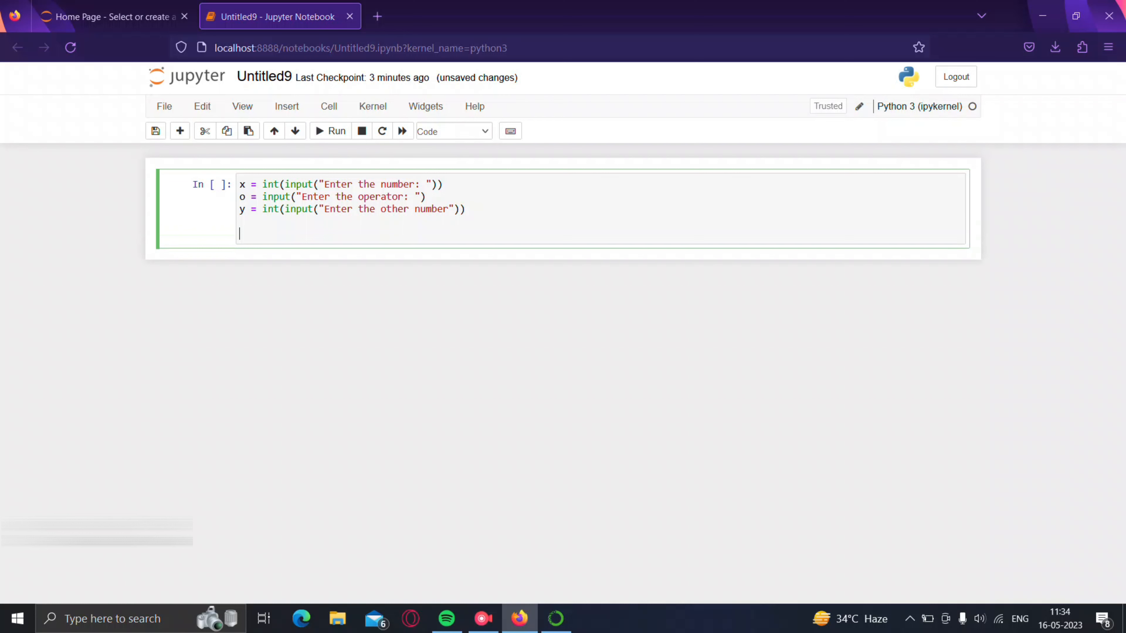
{"action": "key", "text": "BackSpace"}
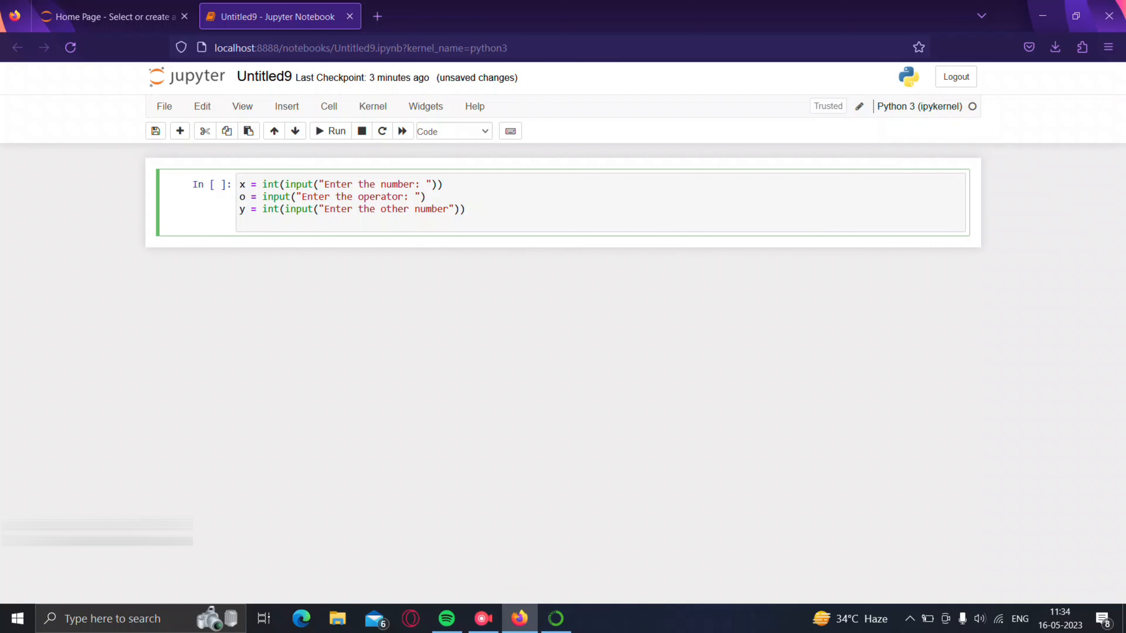
{"action": "key", "text": "Return"}
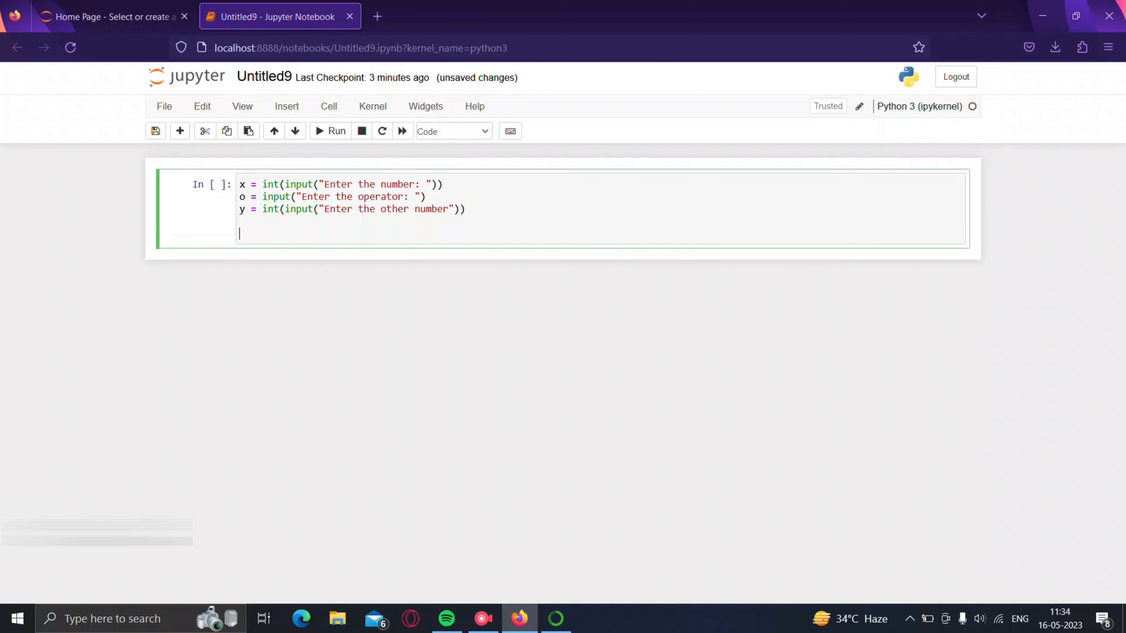
{"action": "type", "text": "if o =='+':"}
{"action": "key", "text": "Return"}
{"action": "type", "text": "print"}
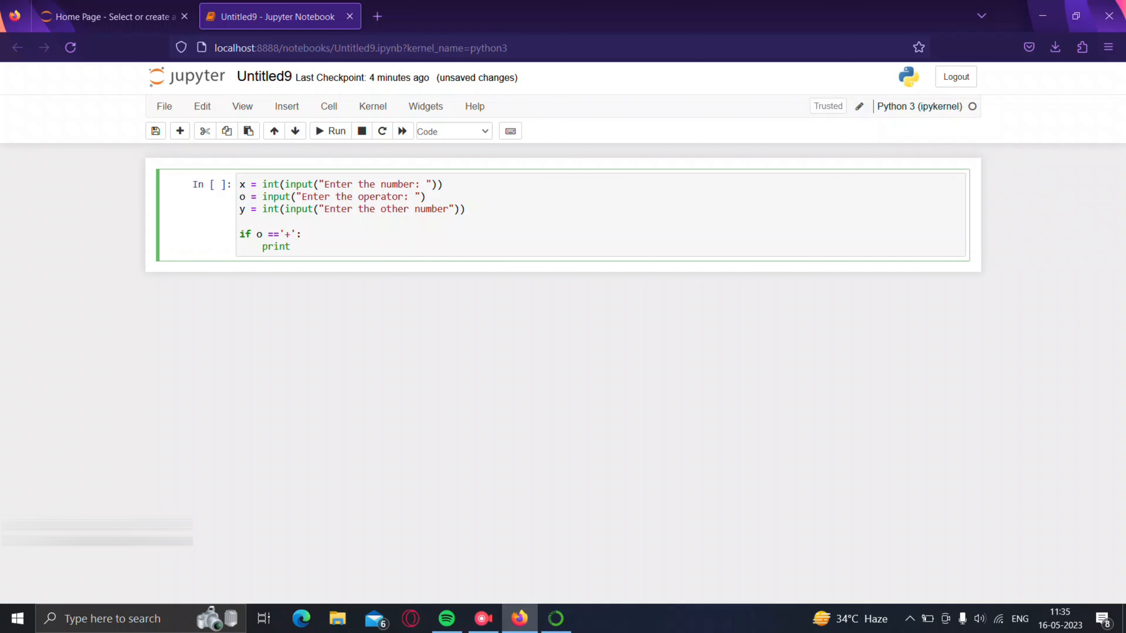
{"action": "type", "text": "(f'The"}
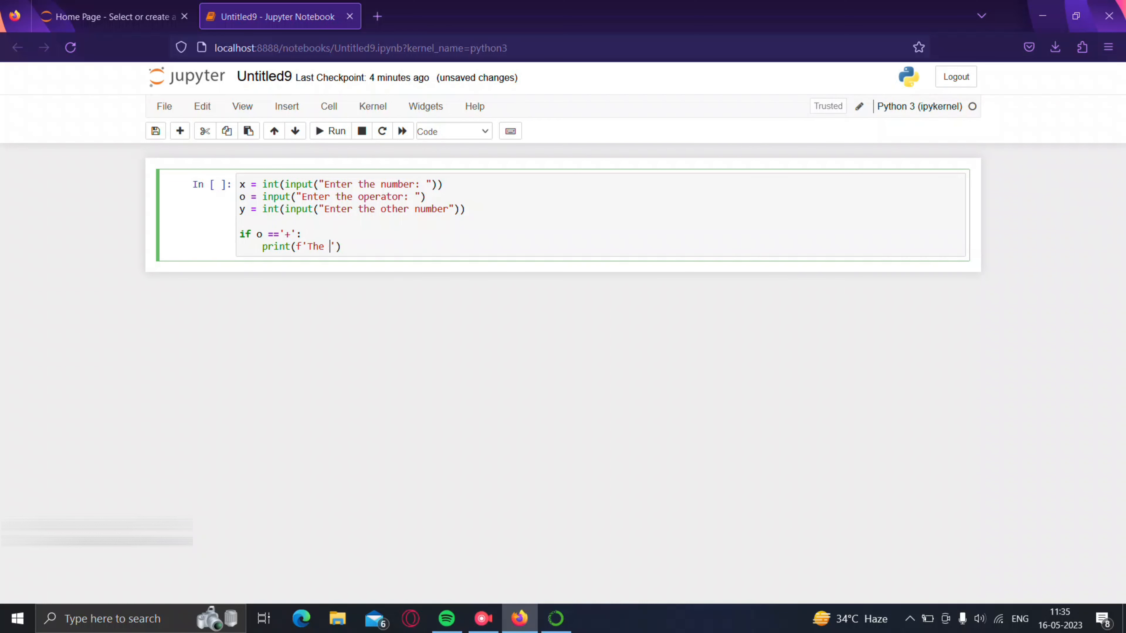